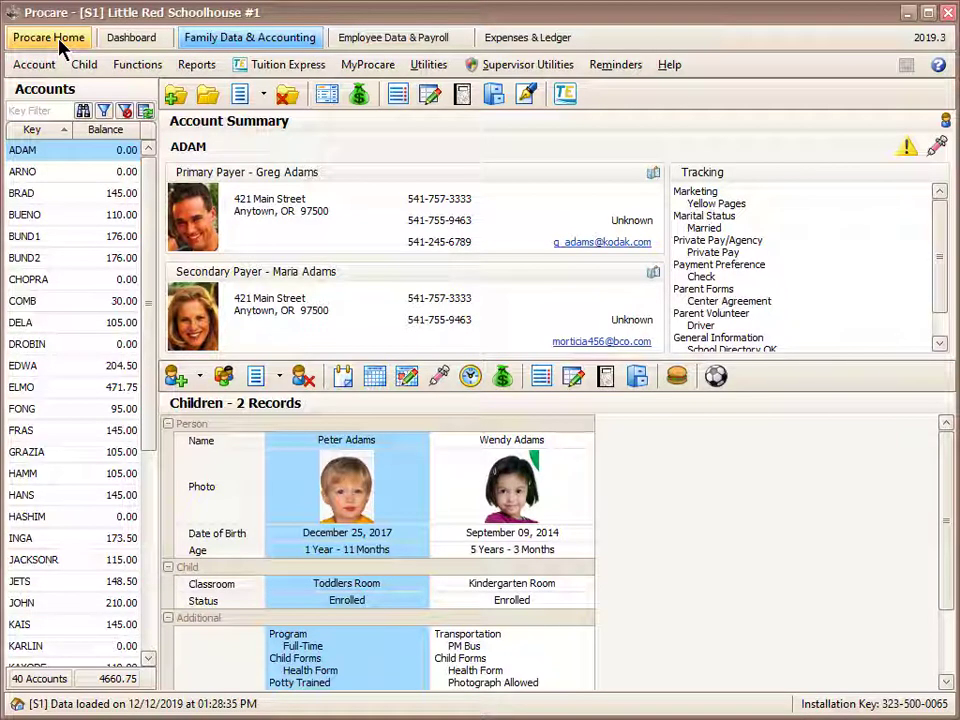
Open the School Close Dates settings from the Scheduling section of Data Management in the system configuration.
click(58, 43)
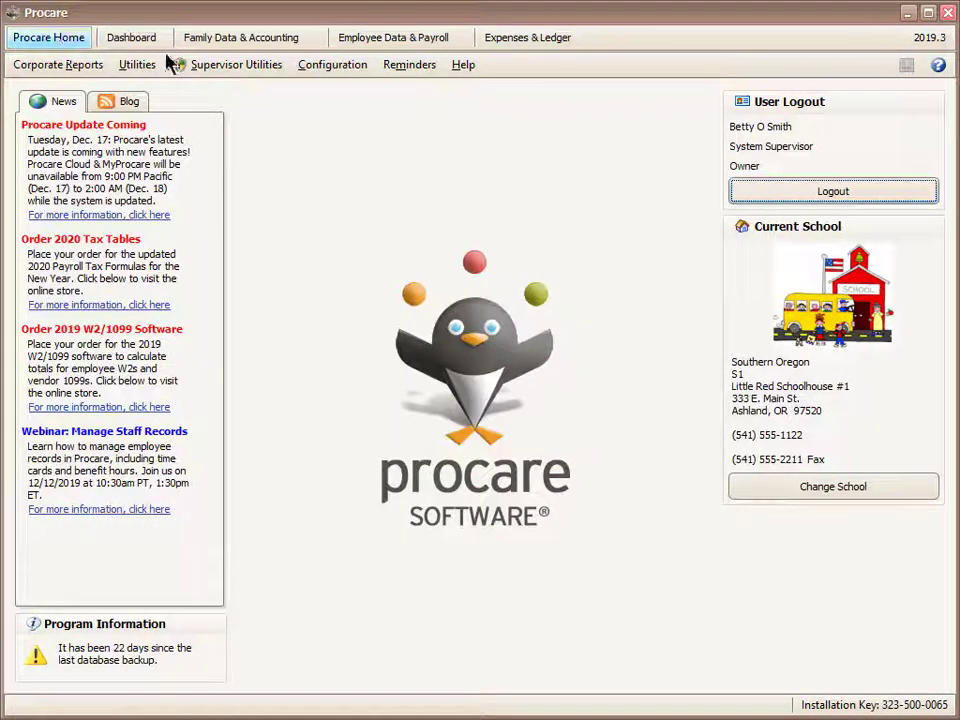
click(322, 64)
click(332, 90)
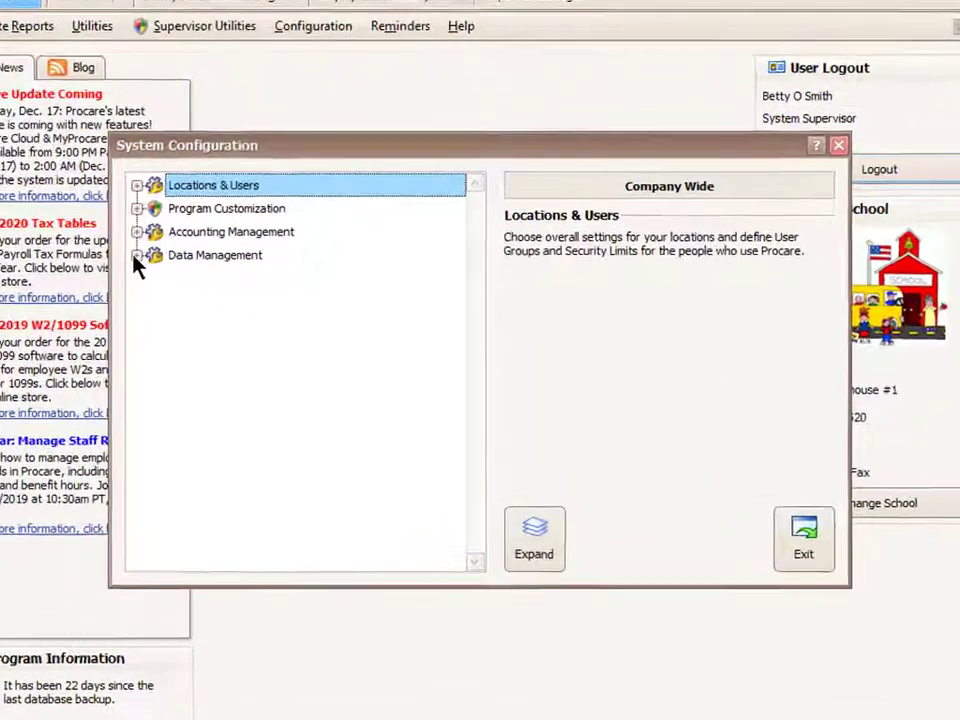
click(176, 267)
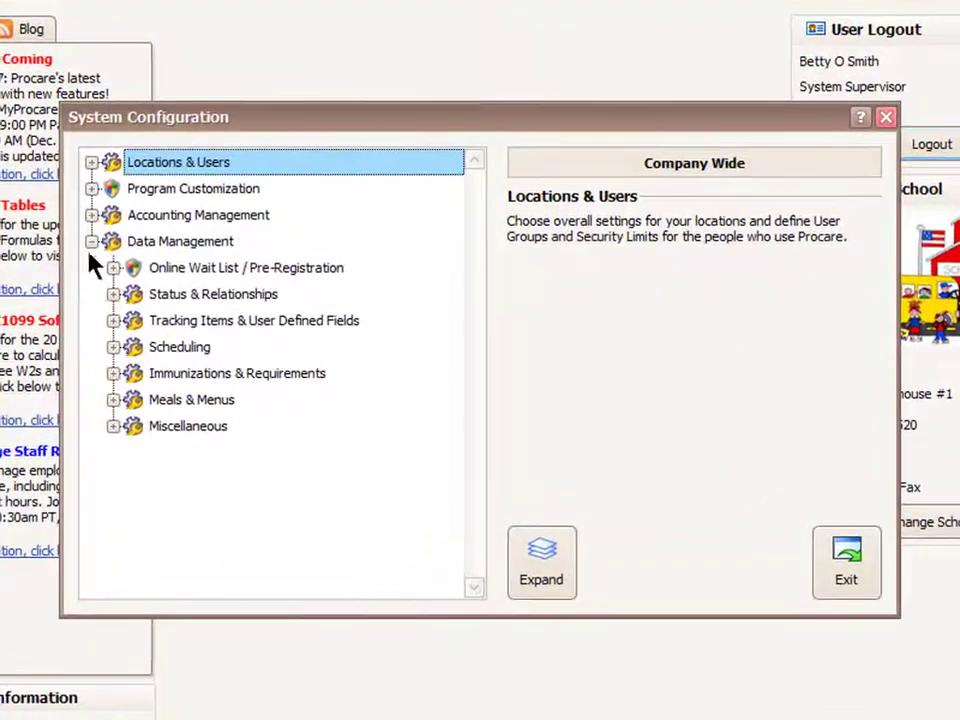
click(112, 347)
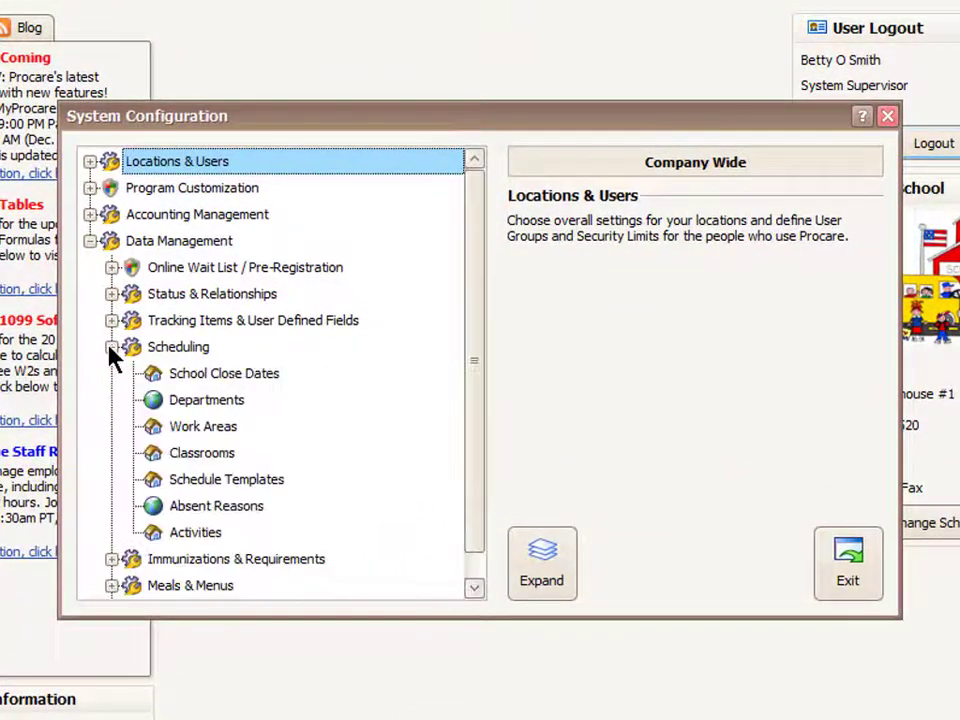
click(274, 380)
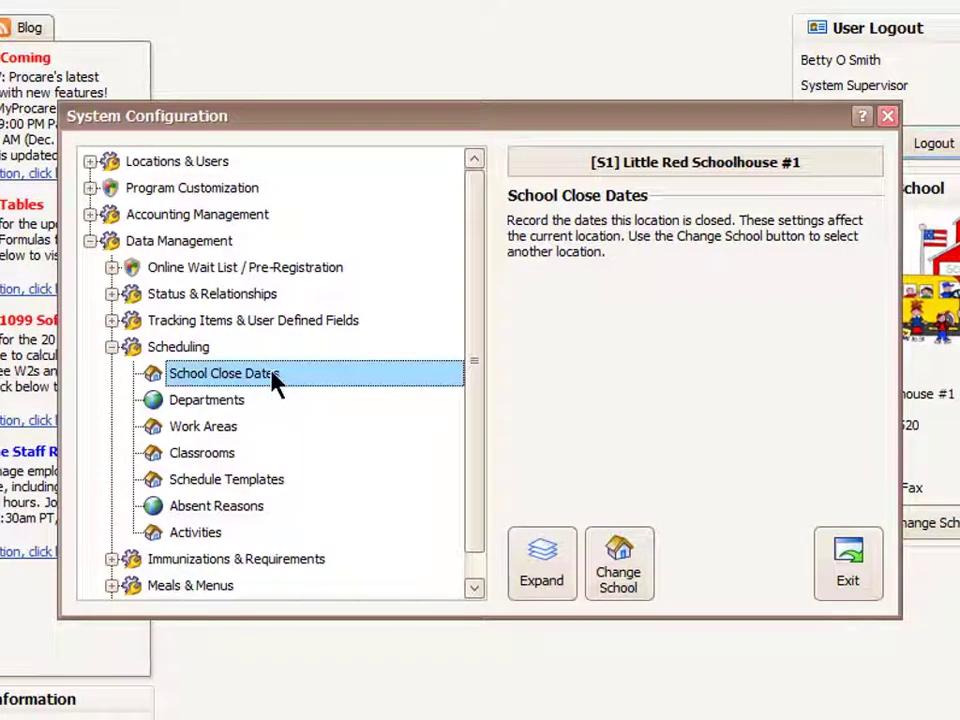
double_click(273, 374)
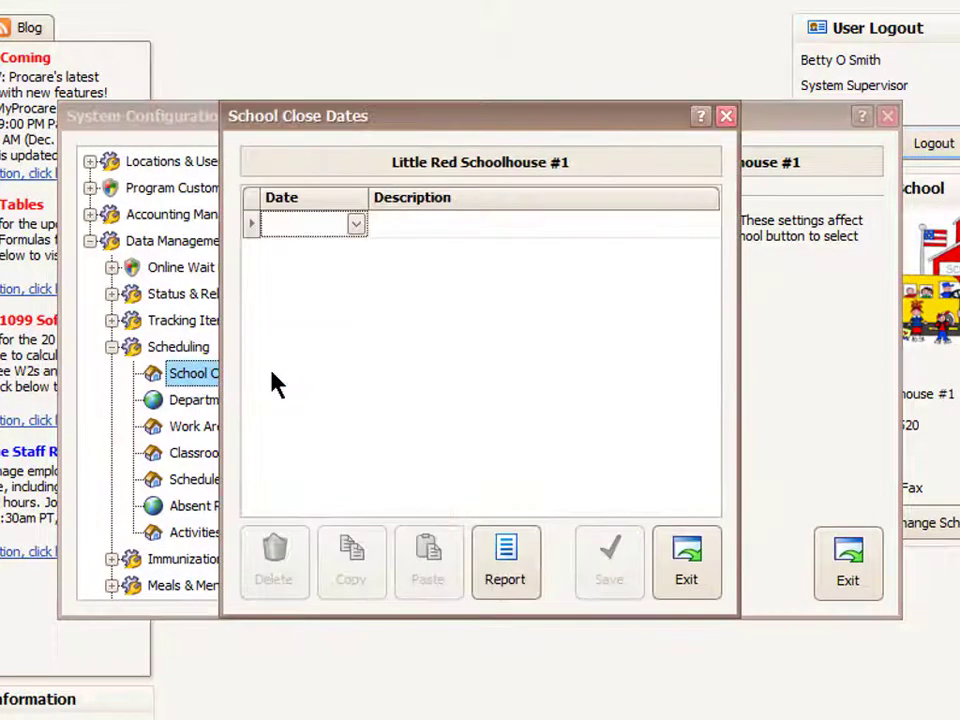
Add a school close date of 1/1/2020 described as "New Years", save it, and leave the system configuration.
click(352, 218)
click(355, 223)
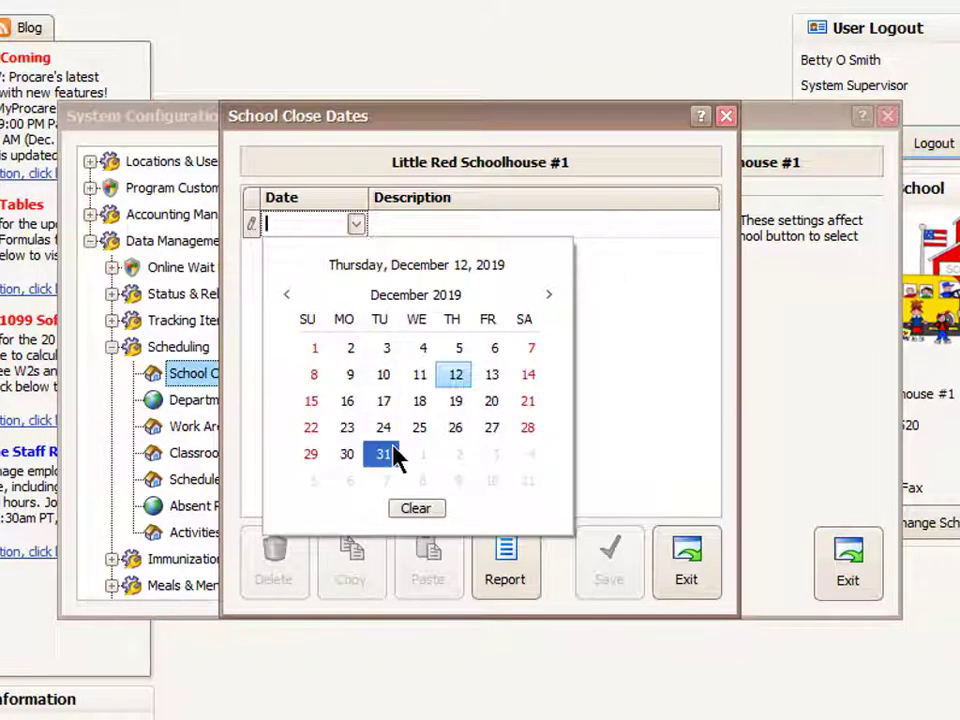
click(423, 456)
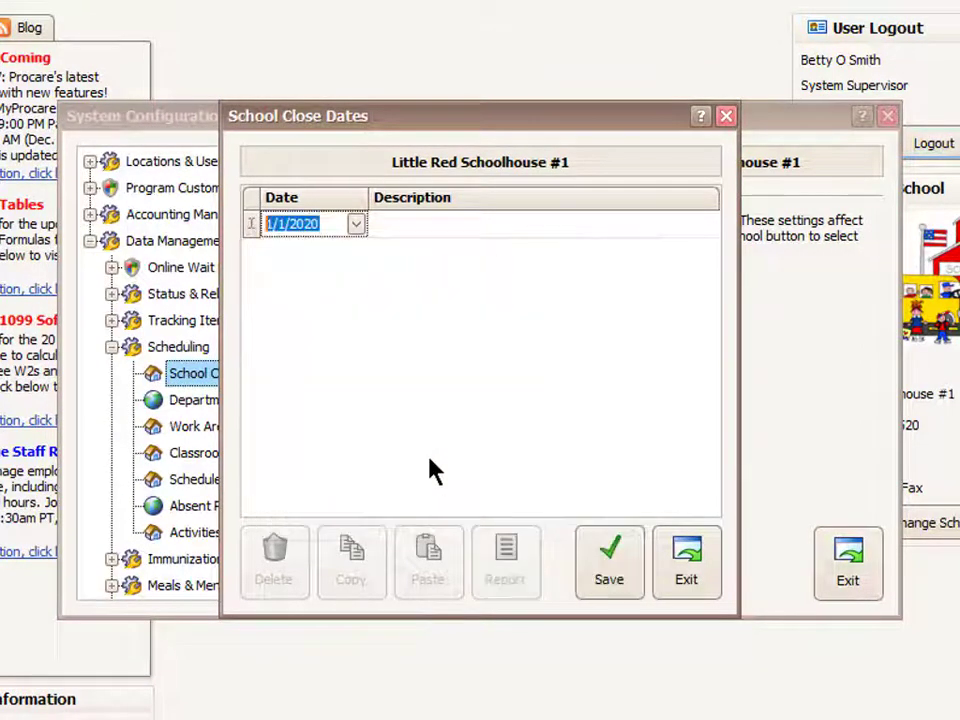
click(441, 228)
text(N)
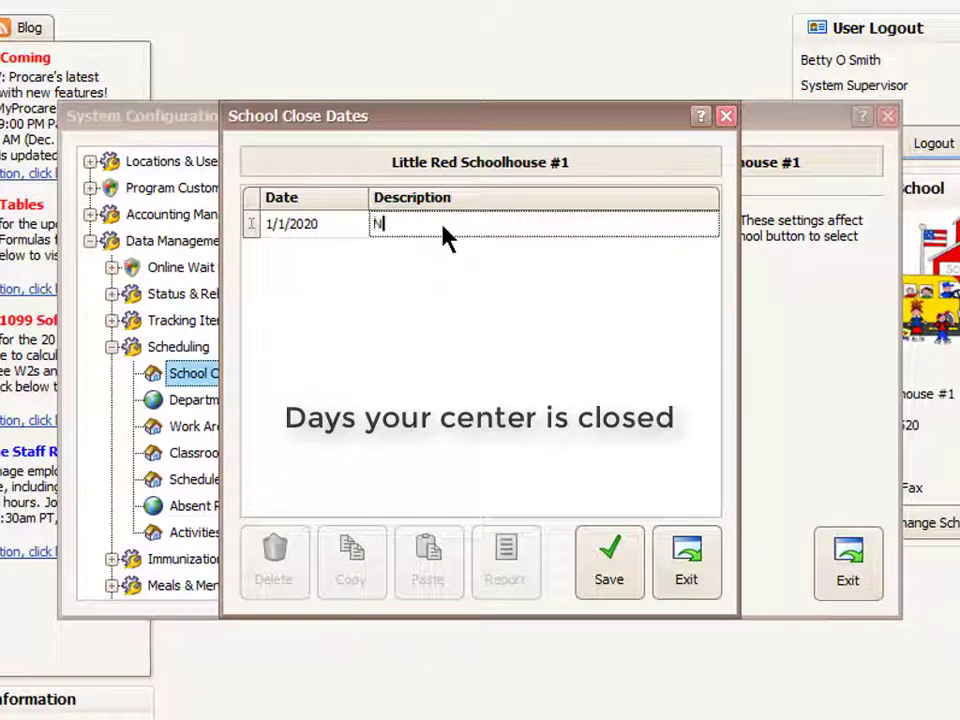
text(ew Years)
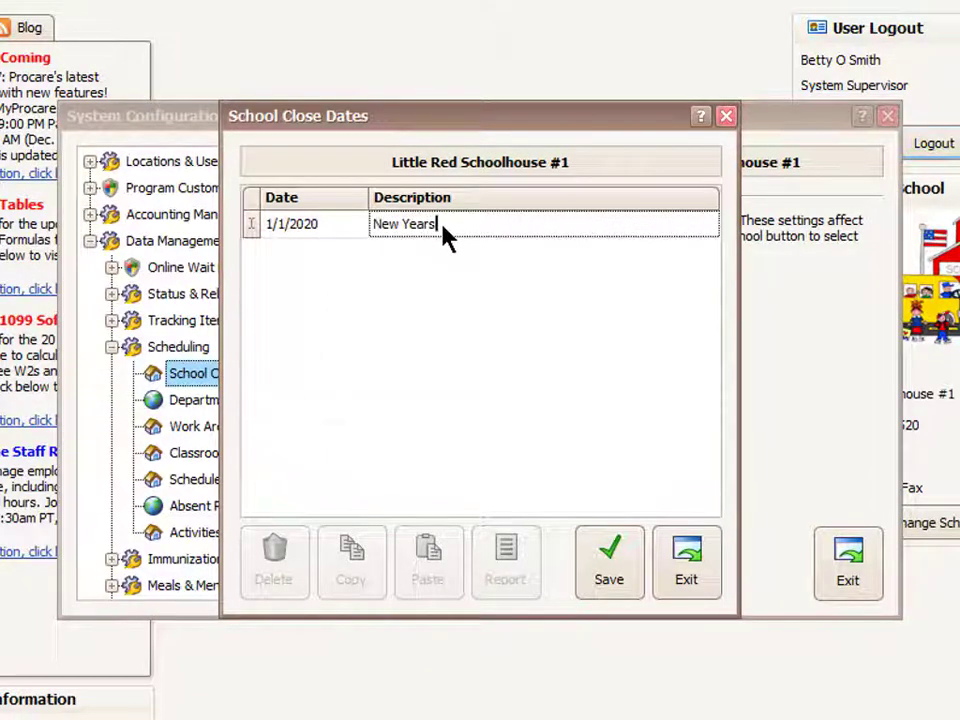
click(608, 568)
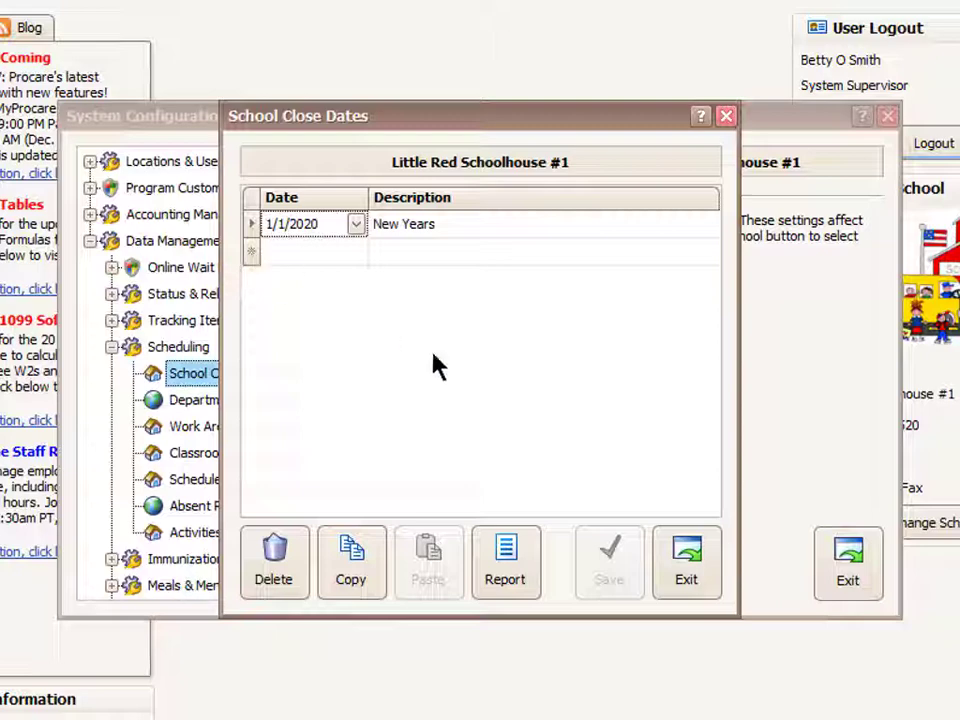
click(686, 561)
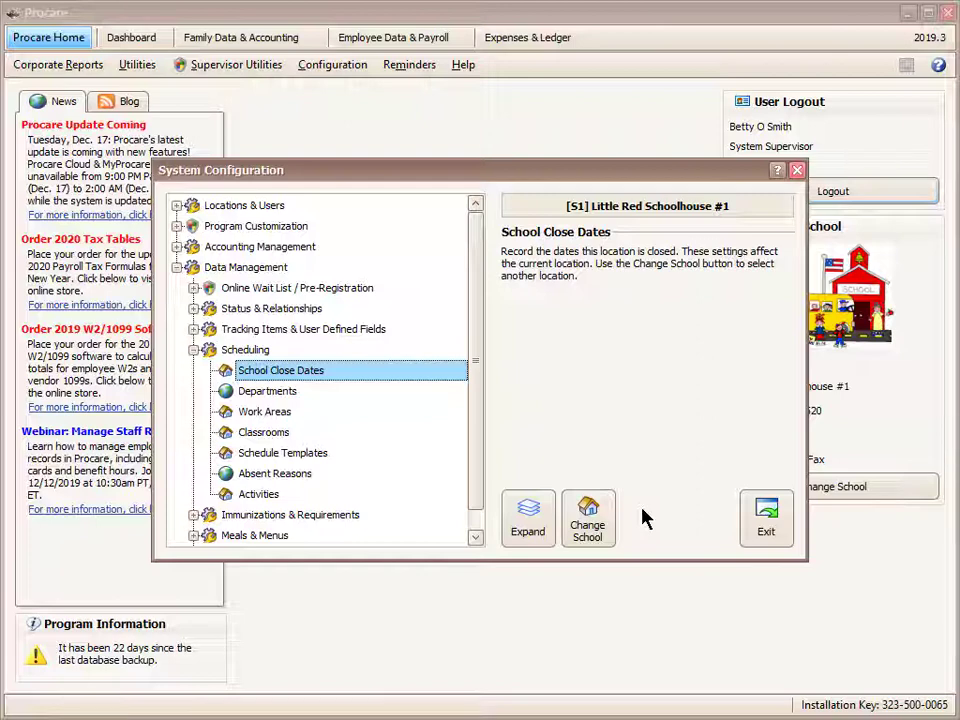
click(763, 522)
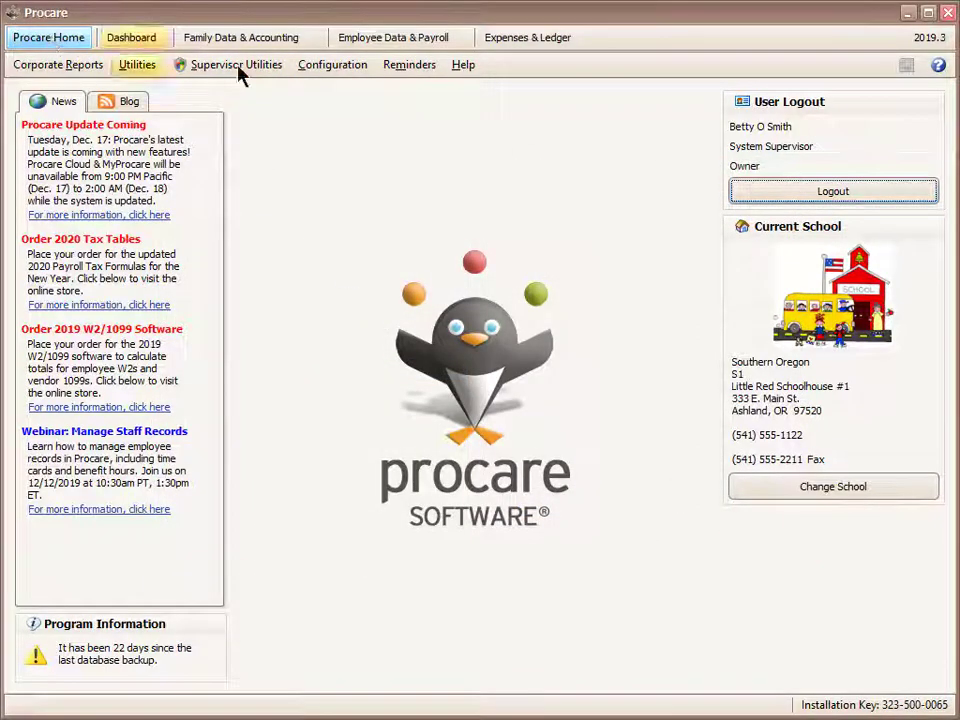
Open the region options for Southern Oregon from Regions & Schools in the system configuration.
click(334, 70)
click(343, 90)
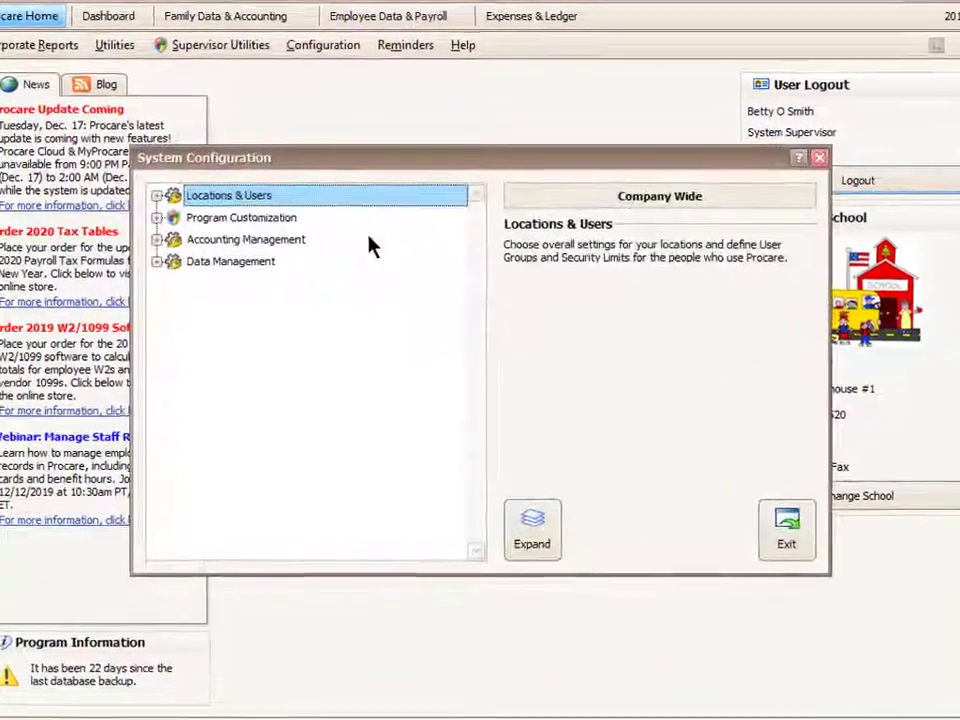
click(131, 183)
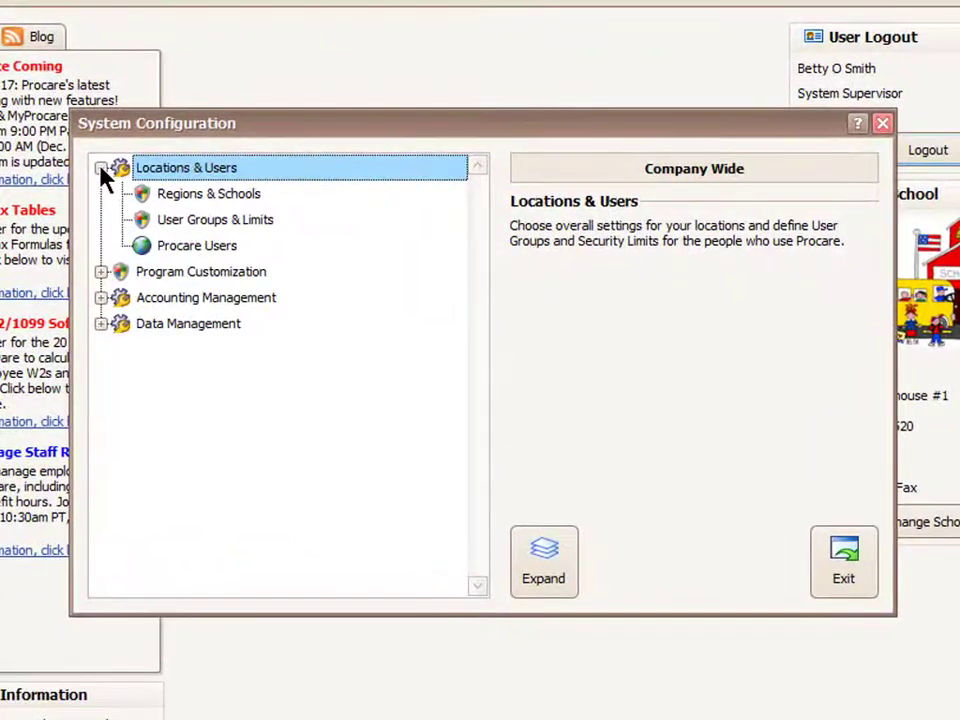
double_click(246, 200)
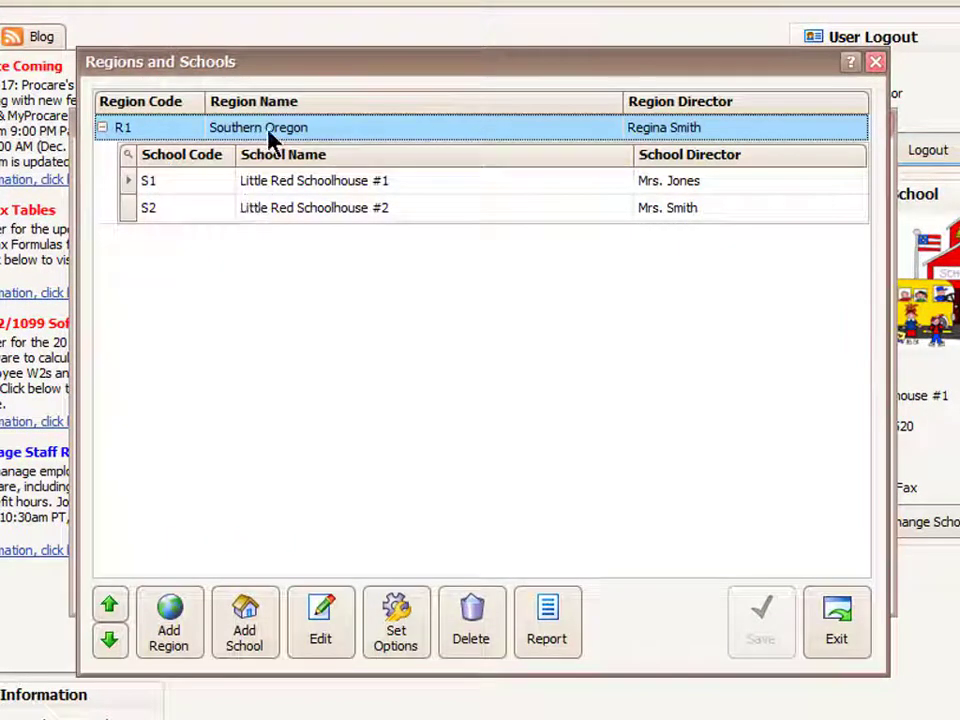
click(395, 620)
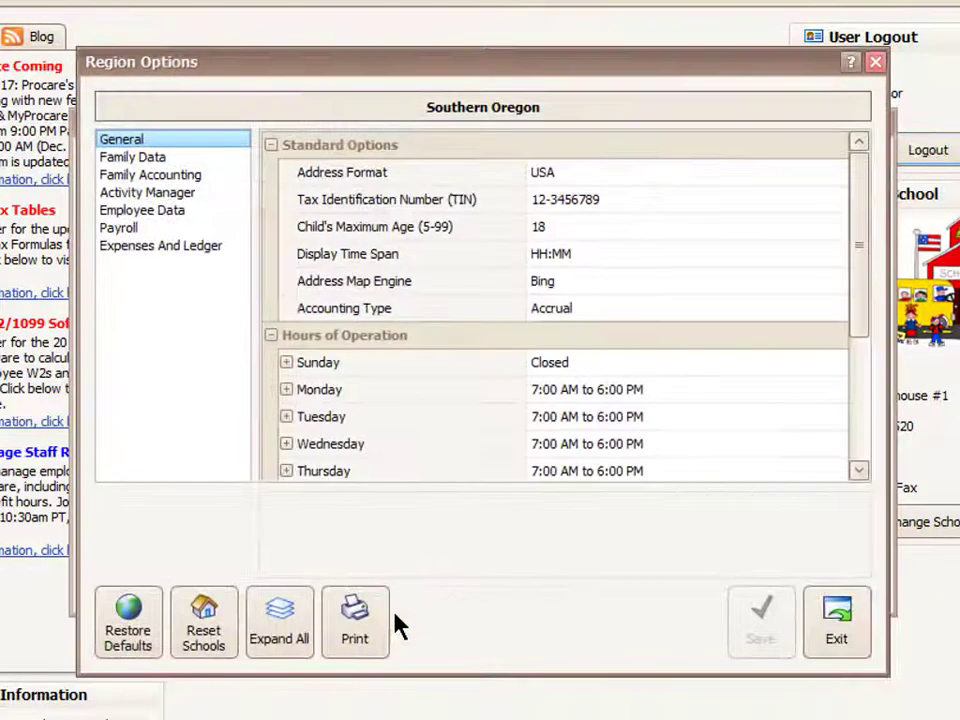
Update the Tax Identification Number in the Southern Oregon region's general options, save it, and return to the regions list.
click(617, 200)
click(535, 198)
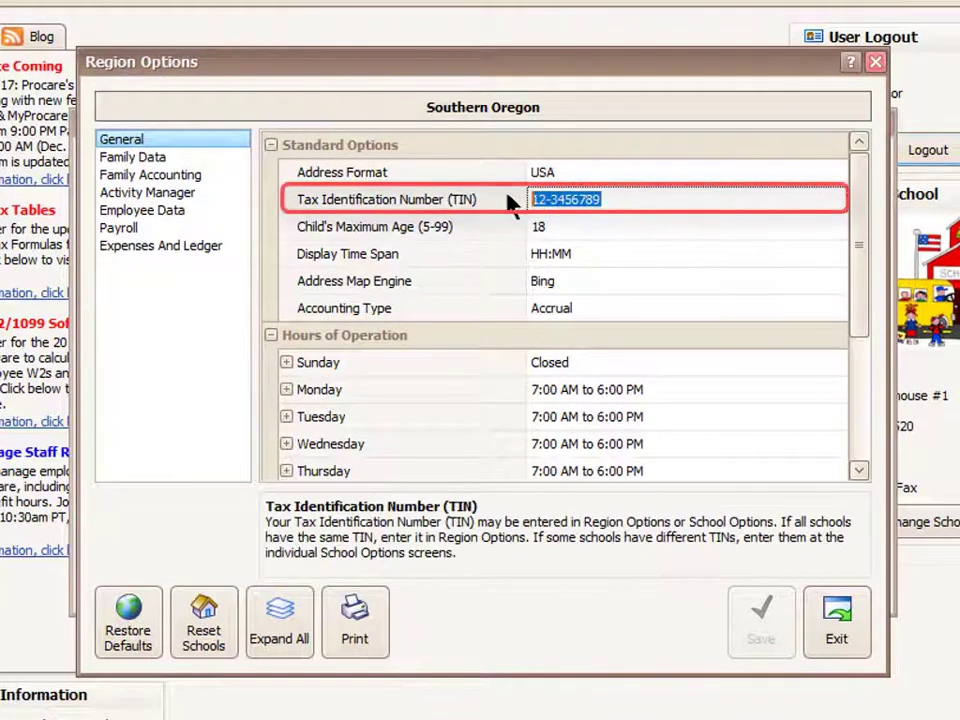
click(615, 199)
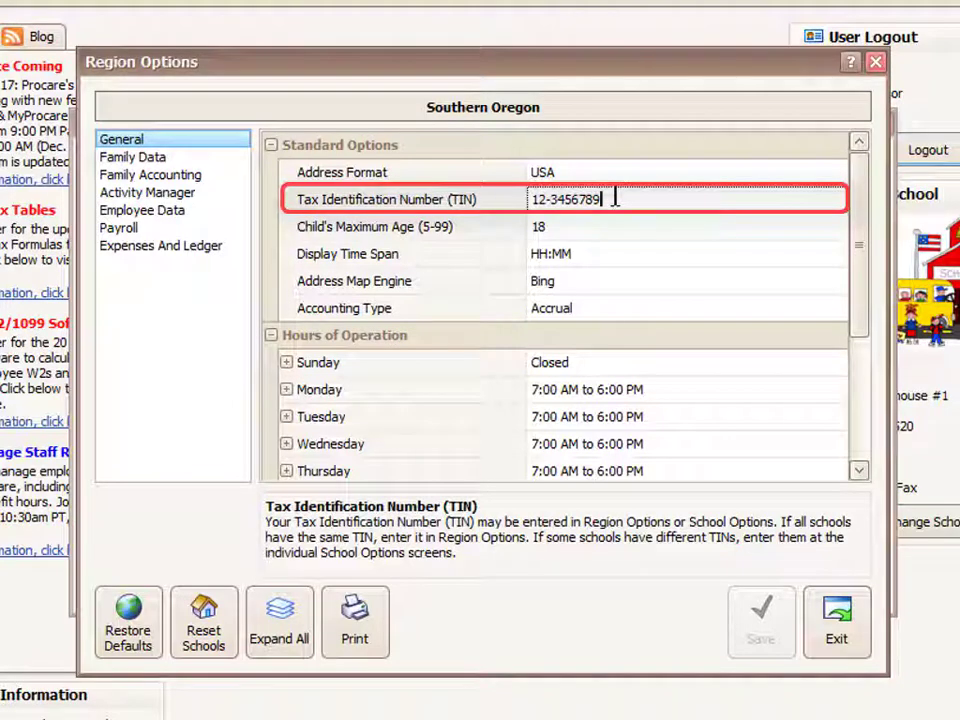
text(9)
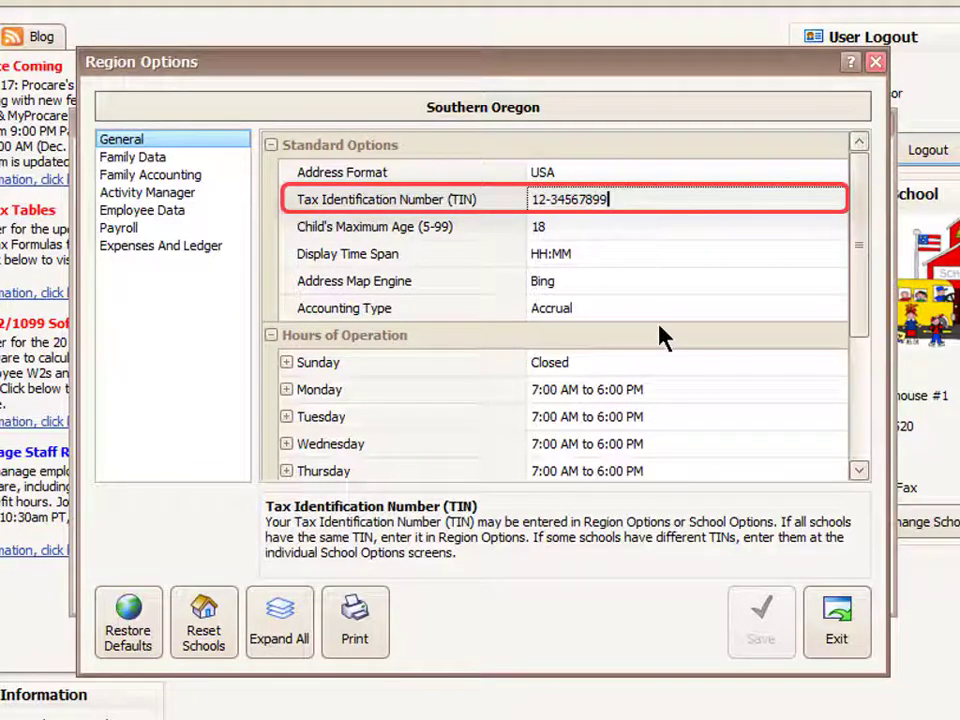
click(778, 634)
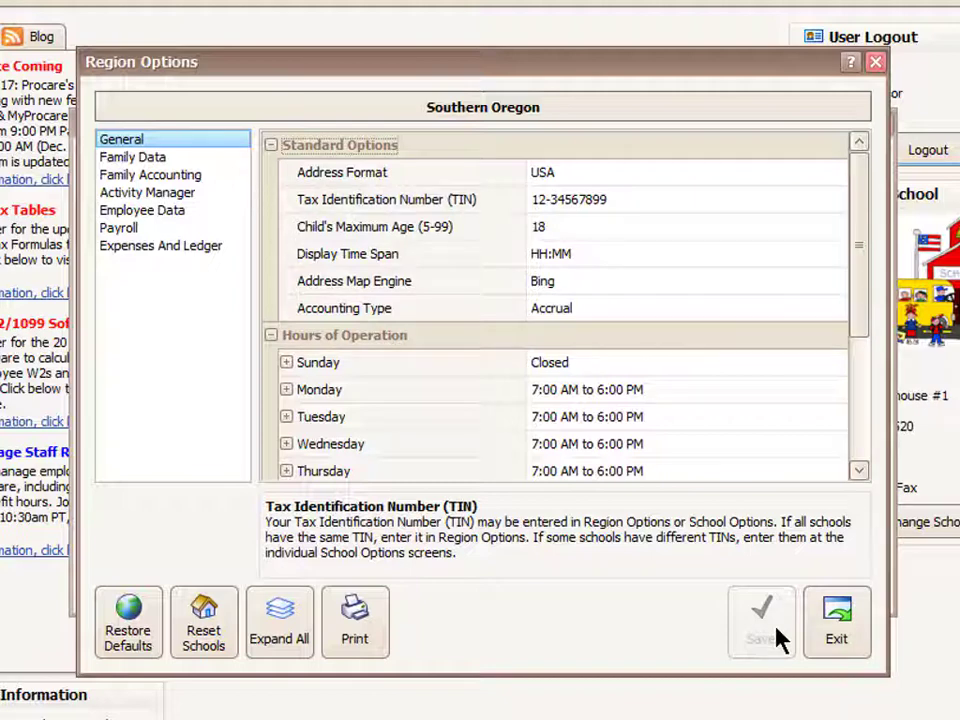
click(823, 636)
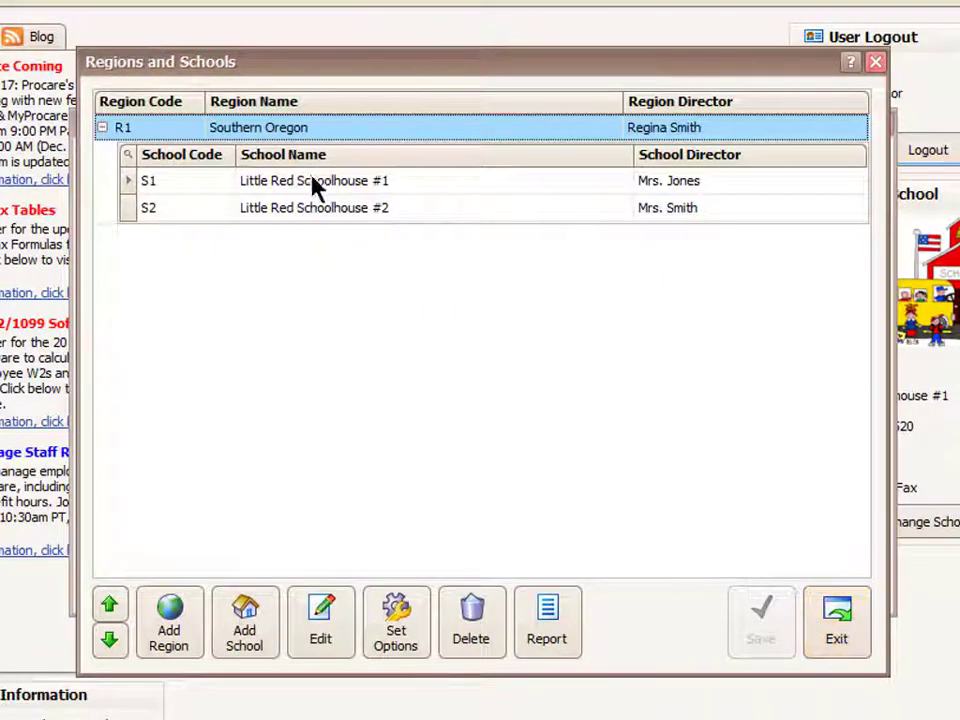
Review the school information of Little Red Schoolhouse #1, including the director's name, and return to the home screen.
click(284, 186)
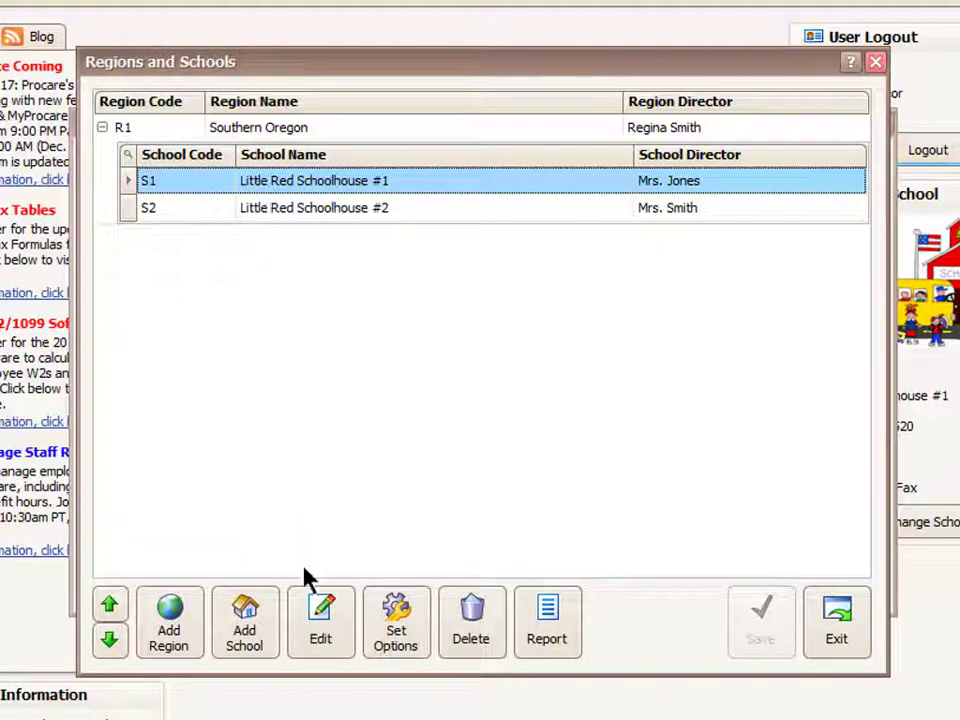
click(315, 637)
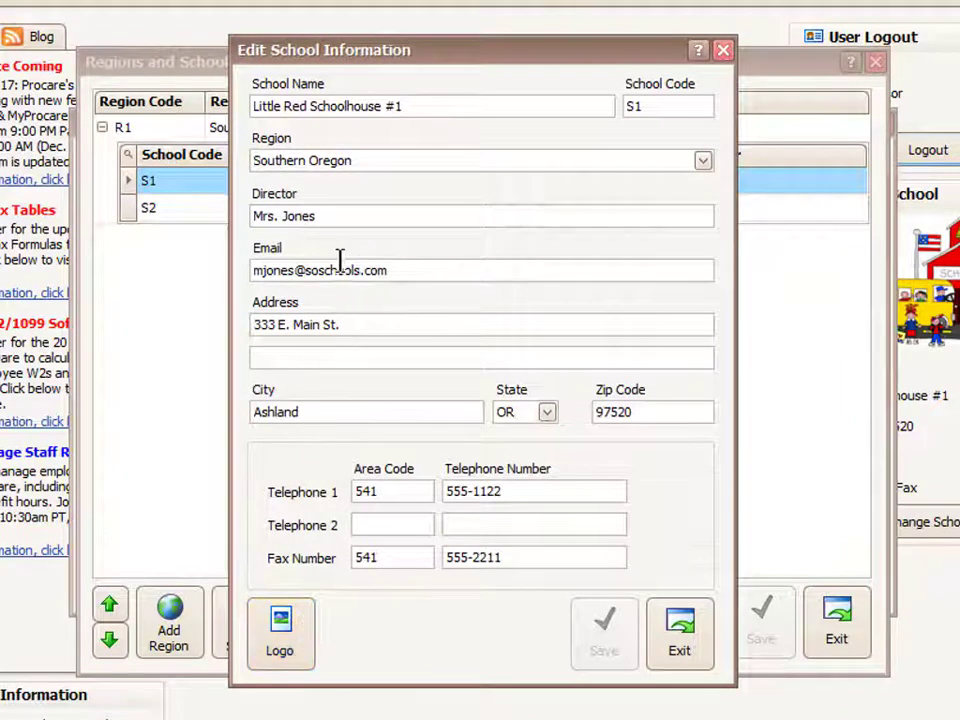
drag(349, 214, 242, 205)
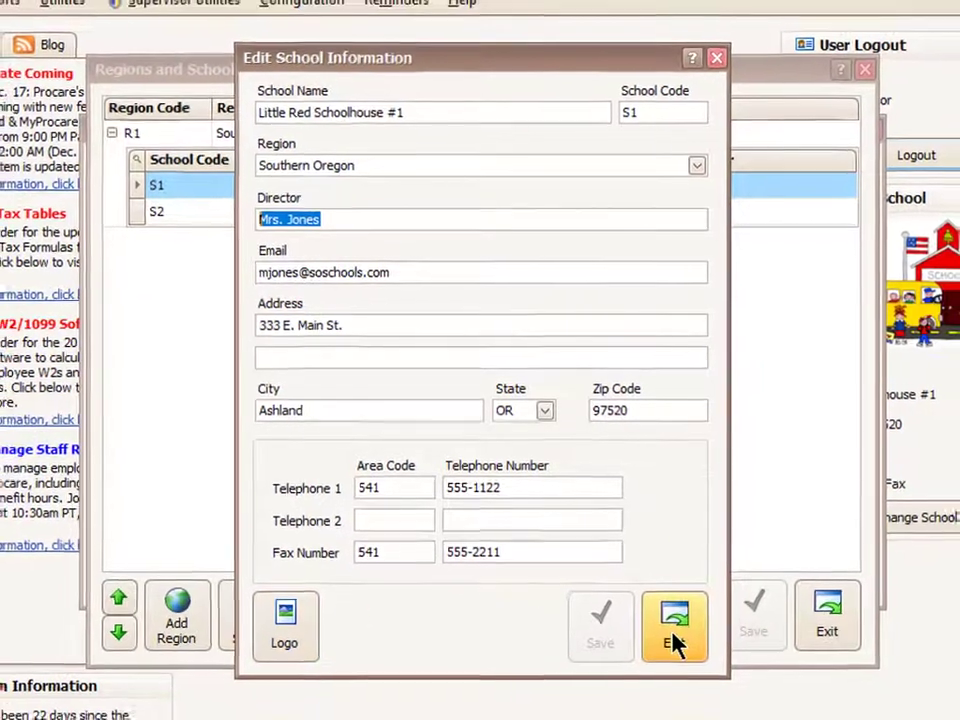
click(674, 640)
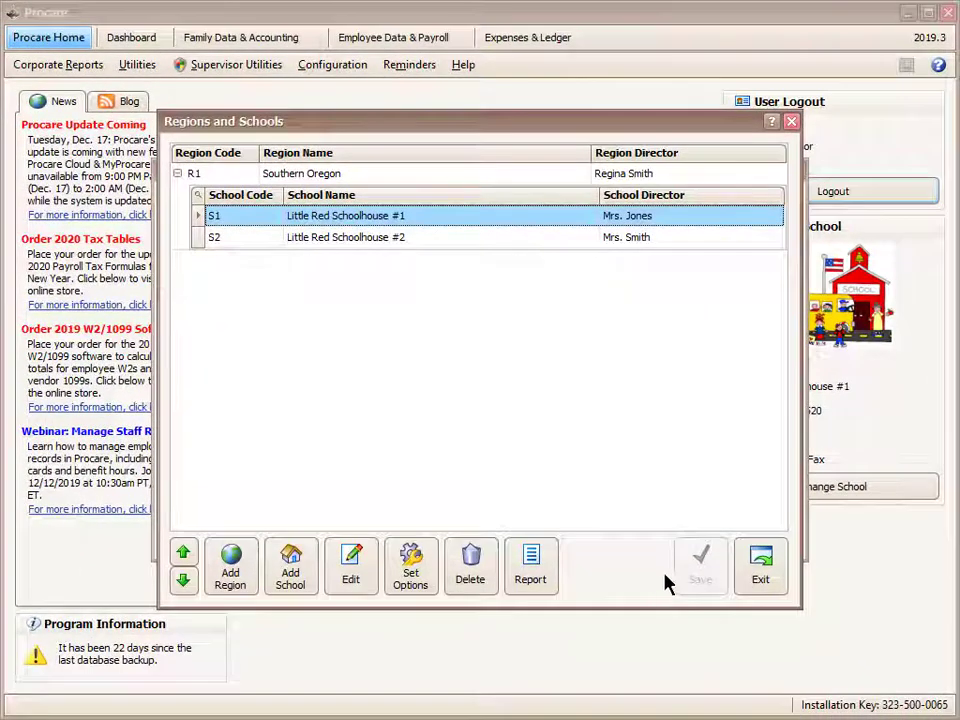
click(755, 572)
click(767, 536)
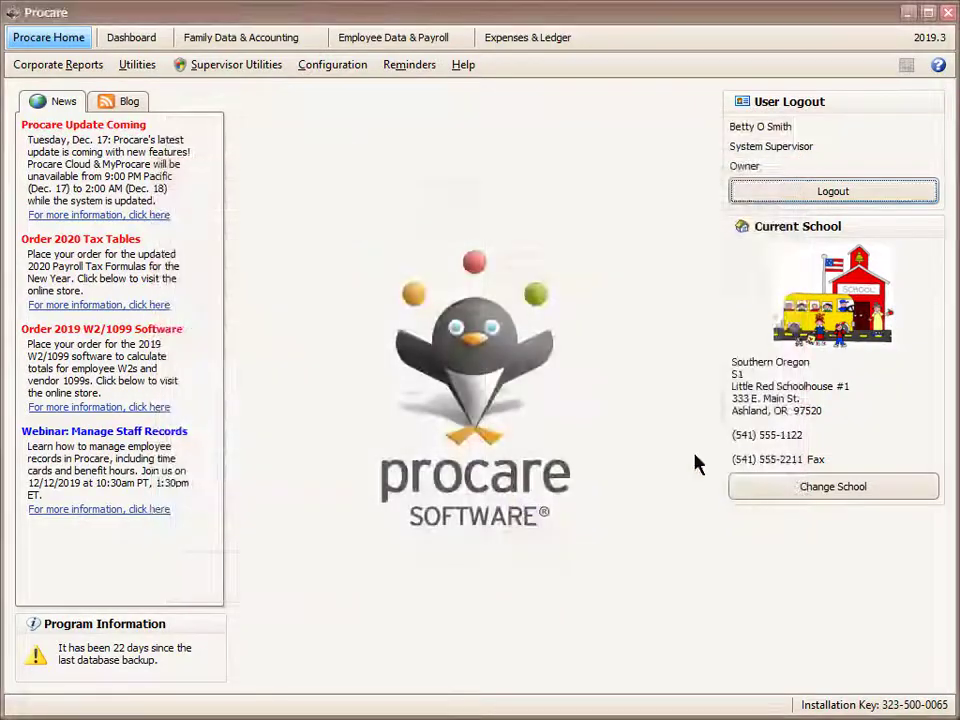
Open the Charge/Credit Summary (w/o Balance) account statement among the Family Accounting standard reports in Family Data & Accounting.
click(245, 38)
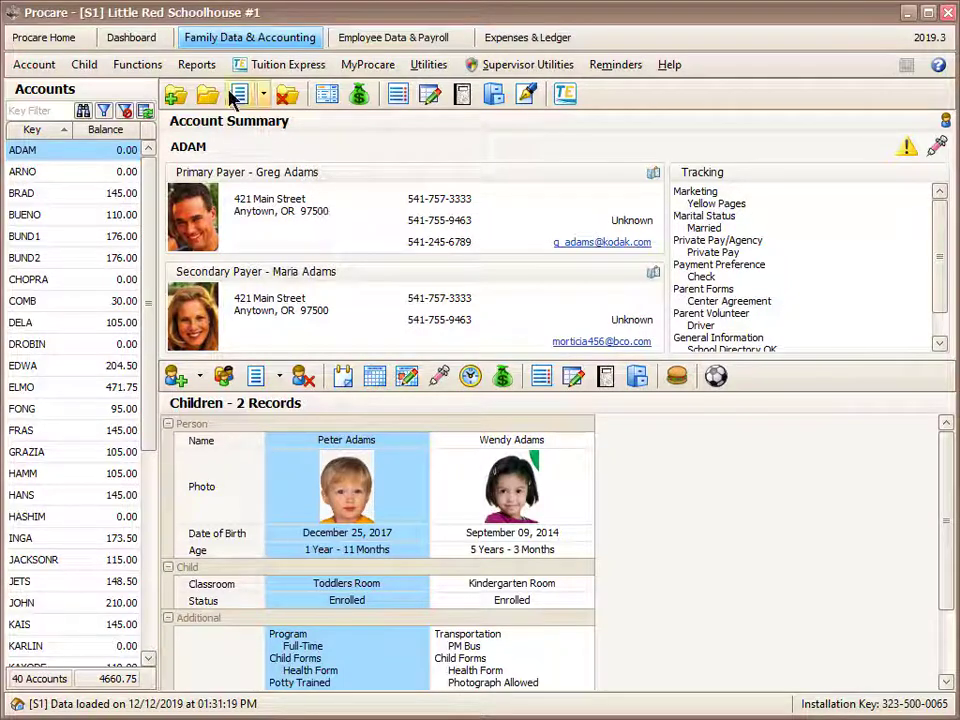
click(196, 65)
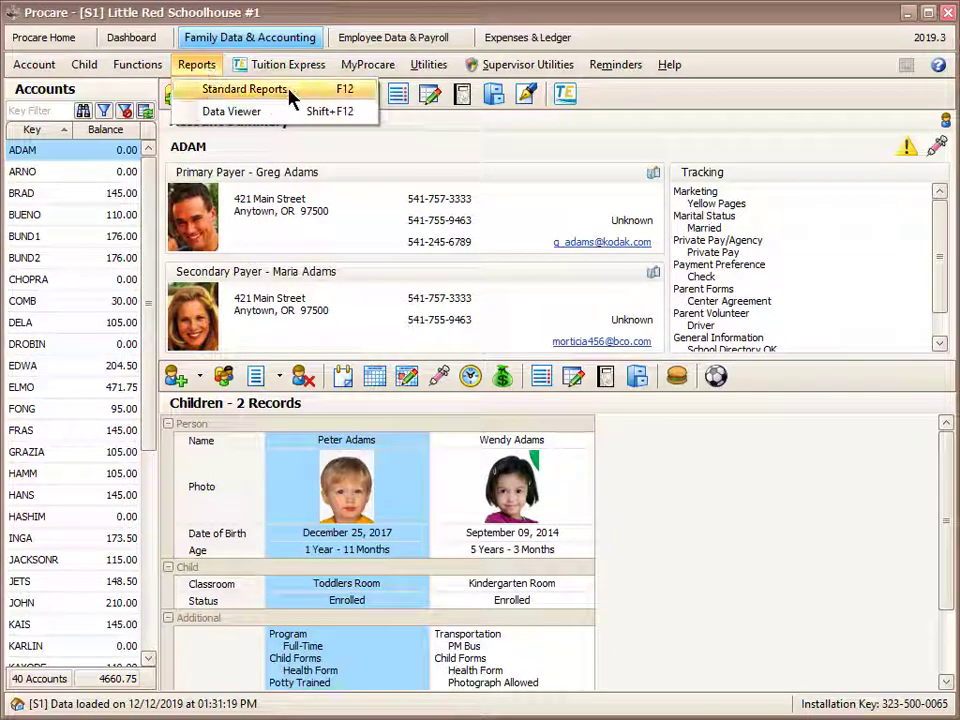
click(240, 92)
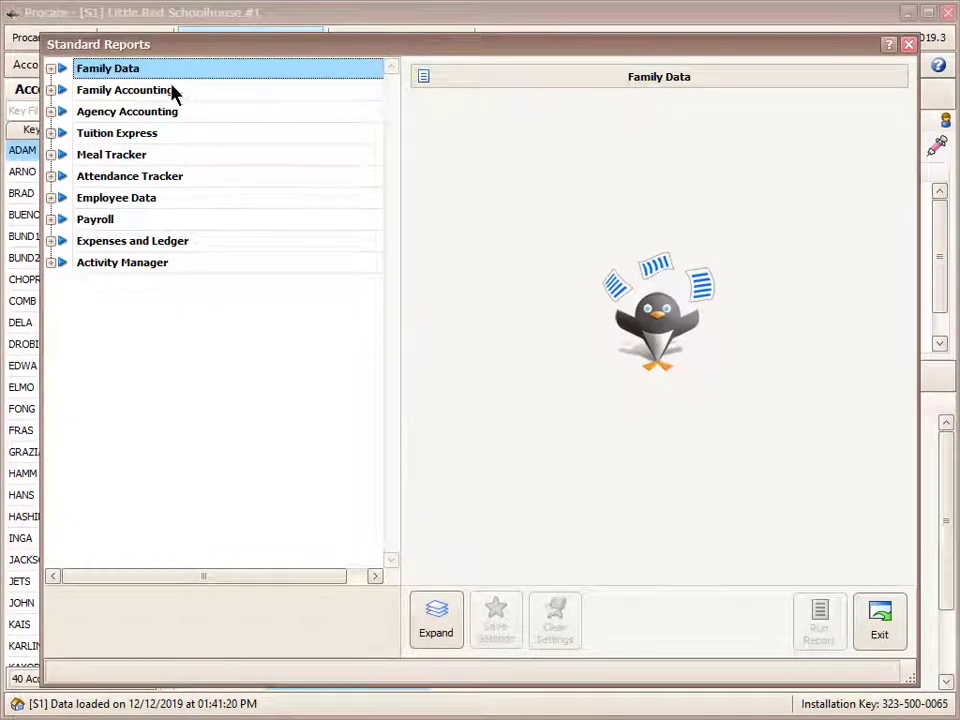
click(50, 90)
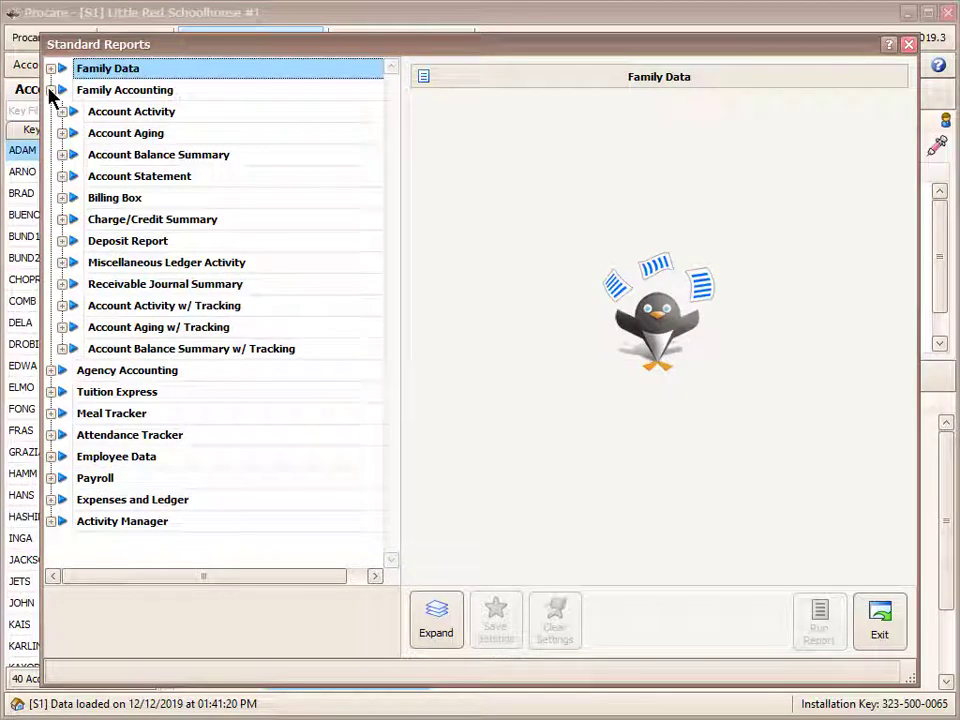
click(62, 176)
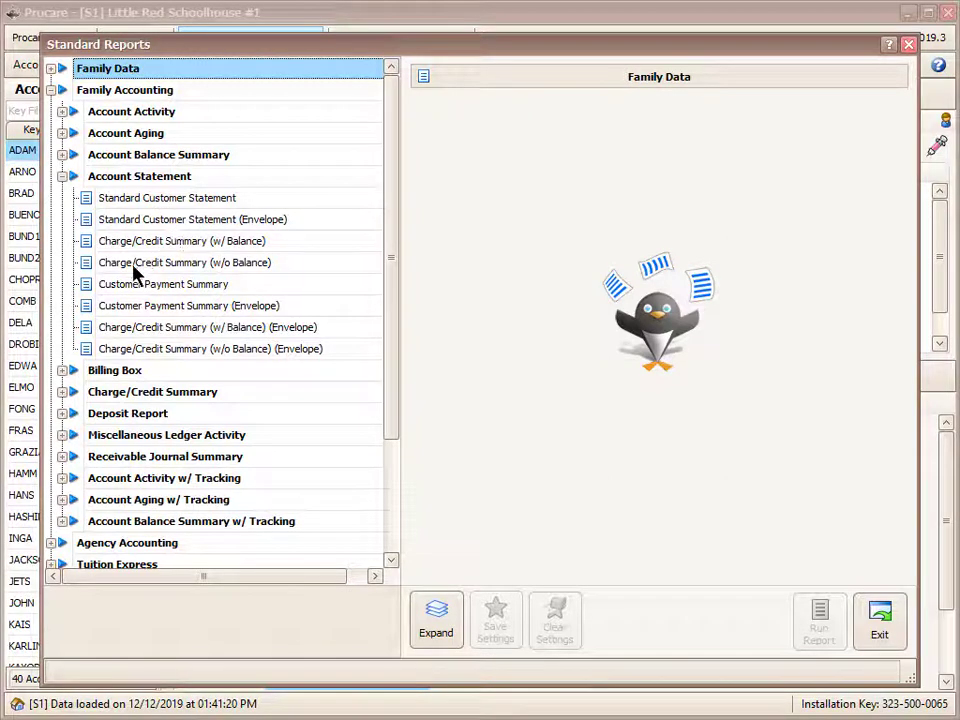
click(288, 264)
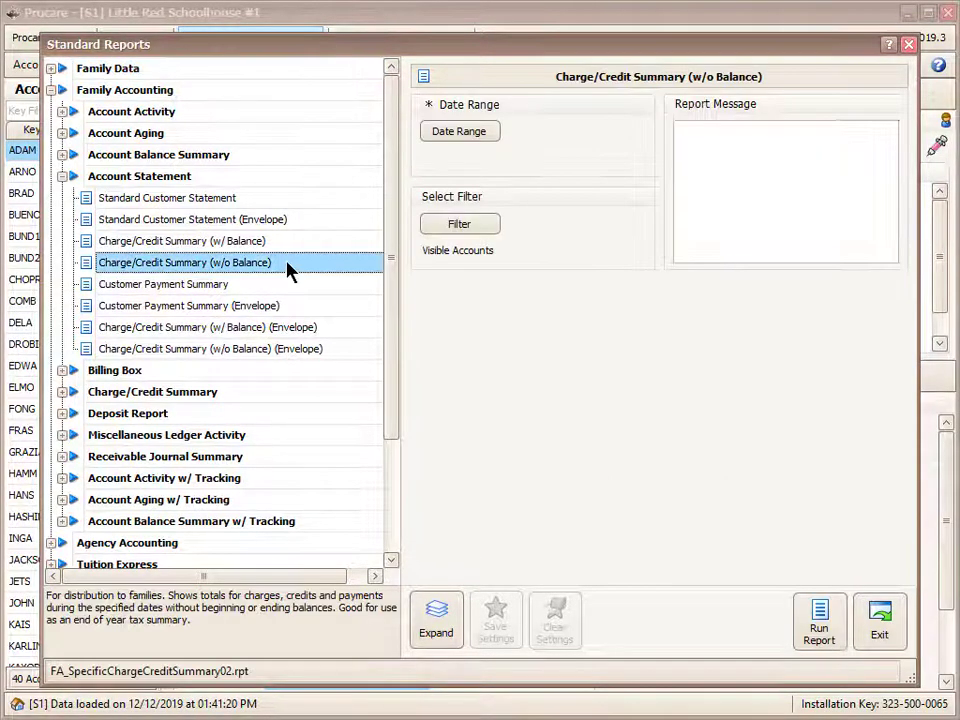
Set the date range of the Charge/Credit Summary (w/o Balance) report to This Year.
click(456, 132)
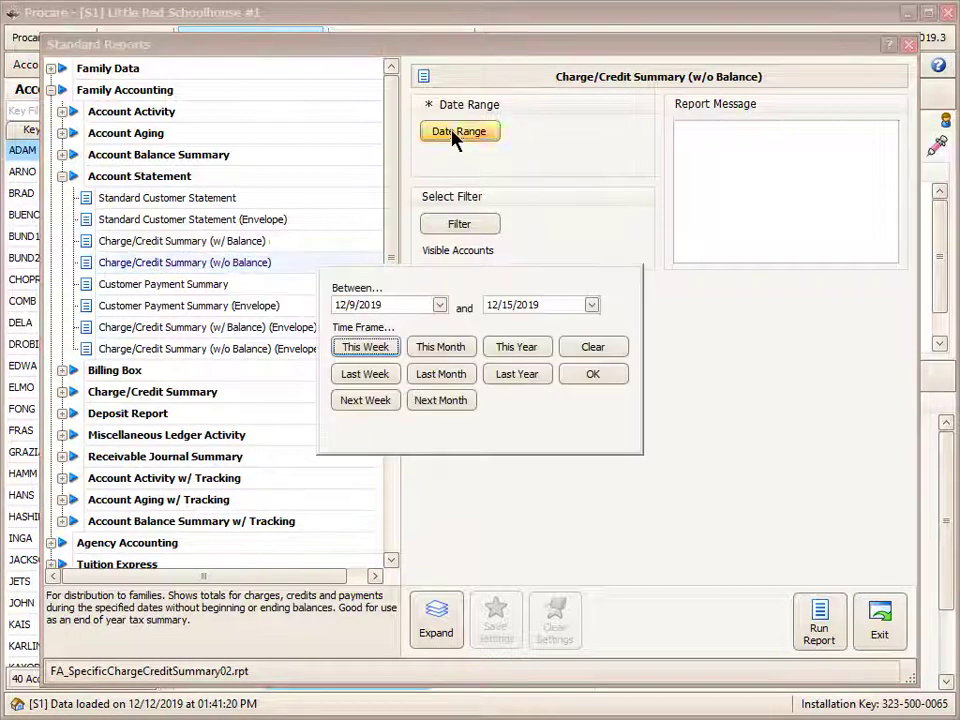
click(531, 350)
click(591, 377)
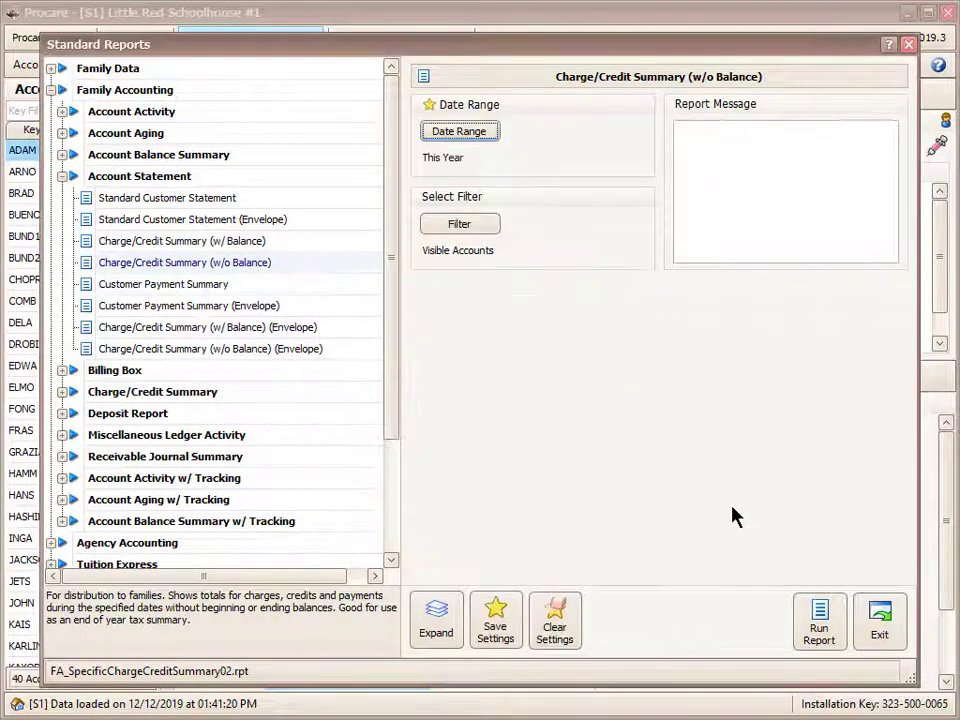
Run the Charge/Credit Summary (w/o Balance) report, review the first family's charges, credits and payments, and close the report and Standard Reports.
click(821, 632)
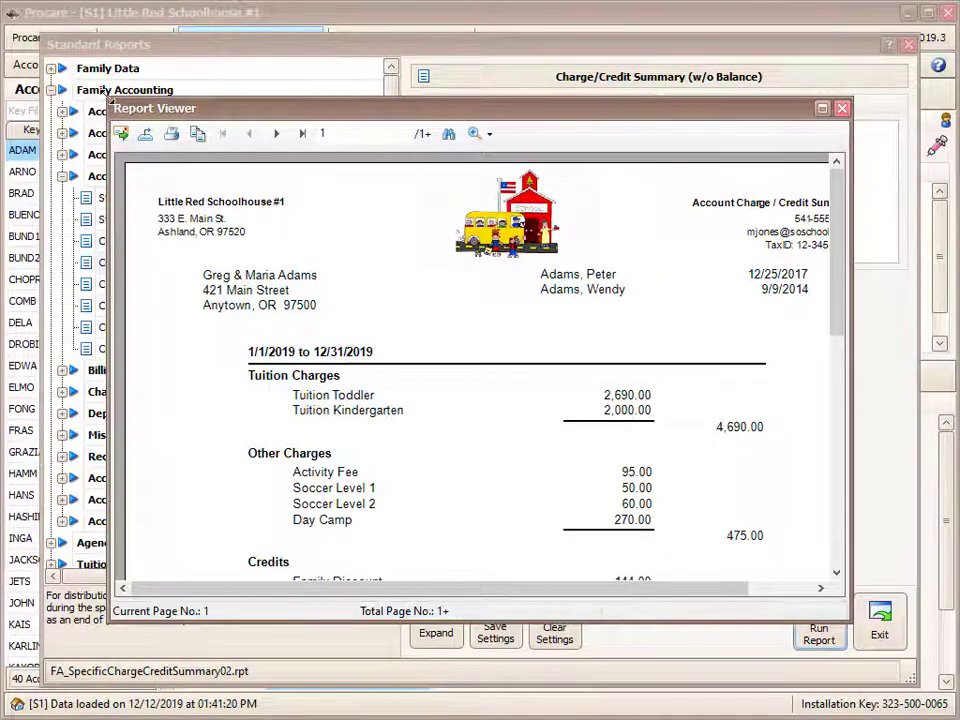
drag(110, 101, 18, 12)
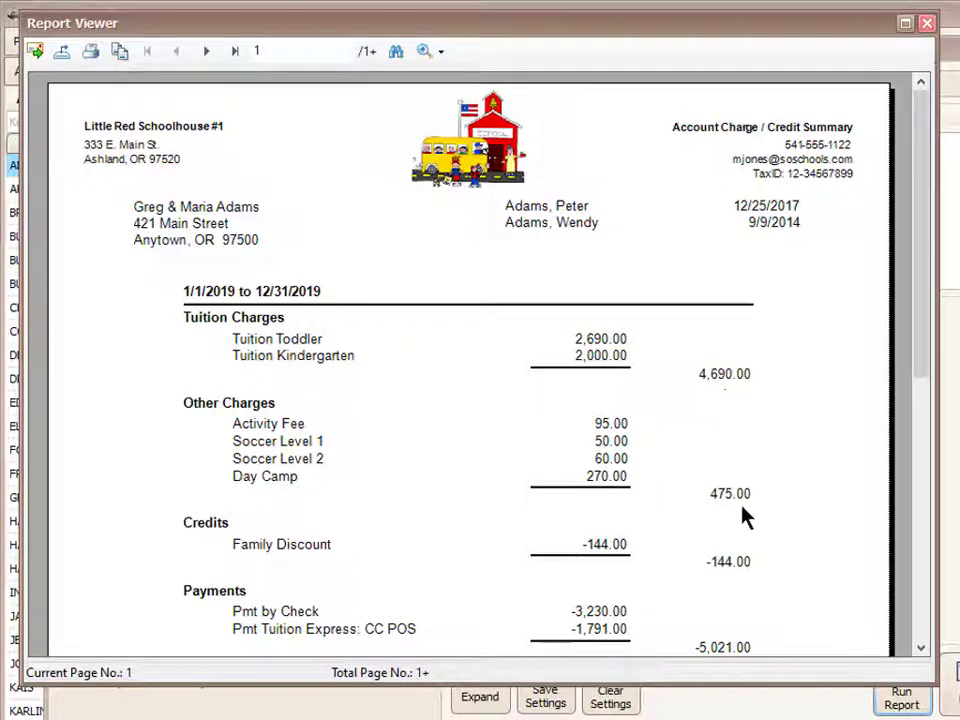
scroll(735, 568, down, 3)
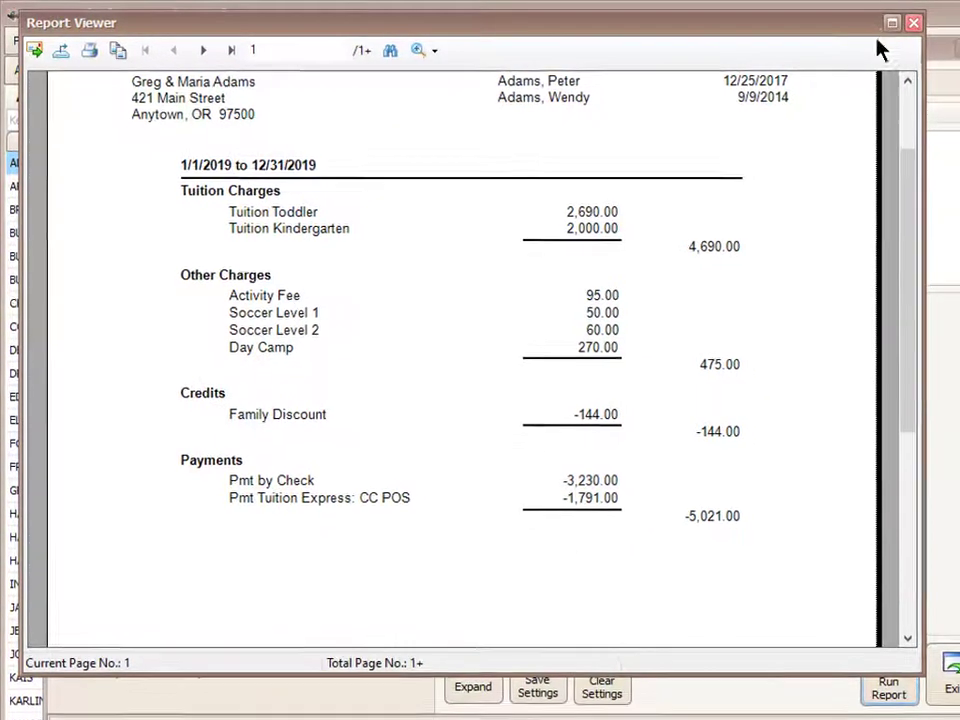
click(913, 22)
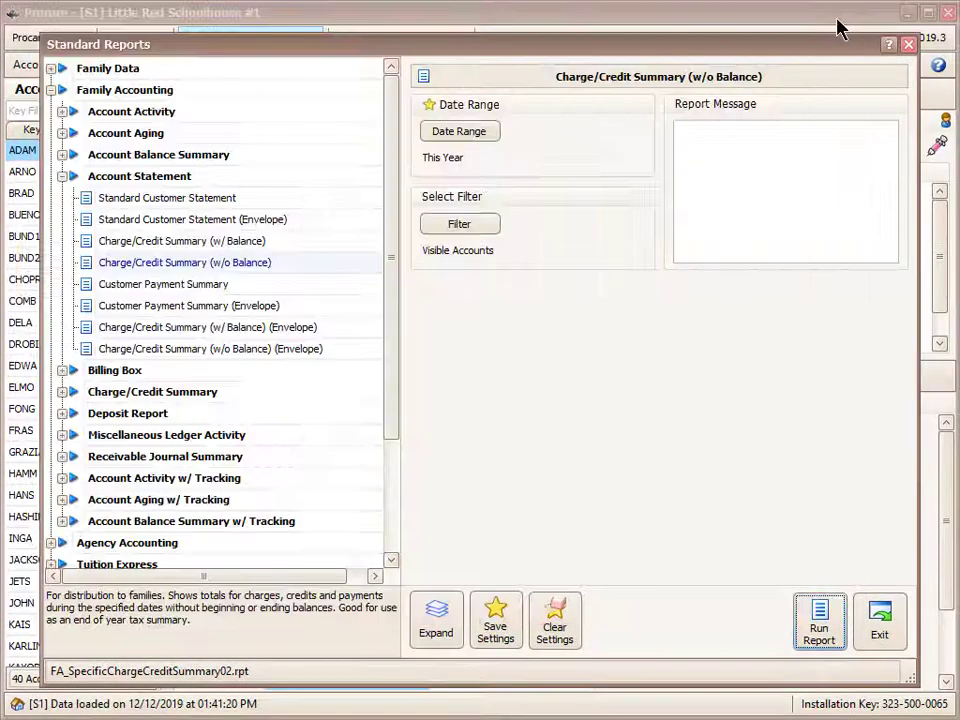
click(879, 624)
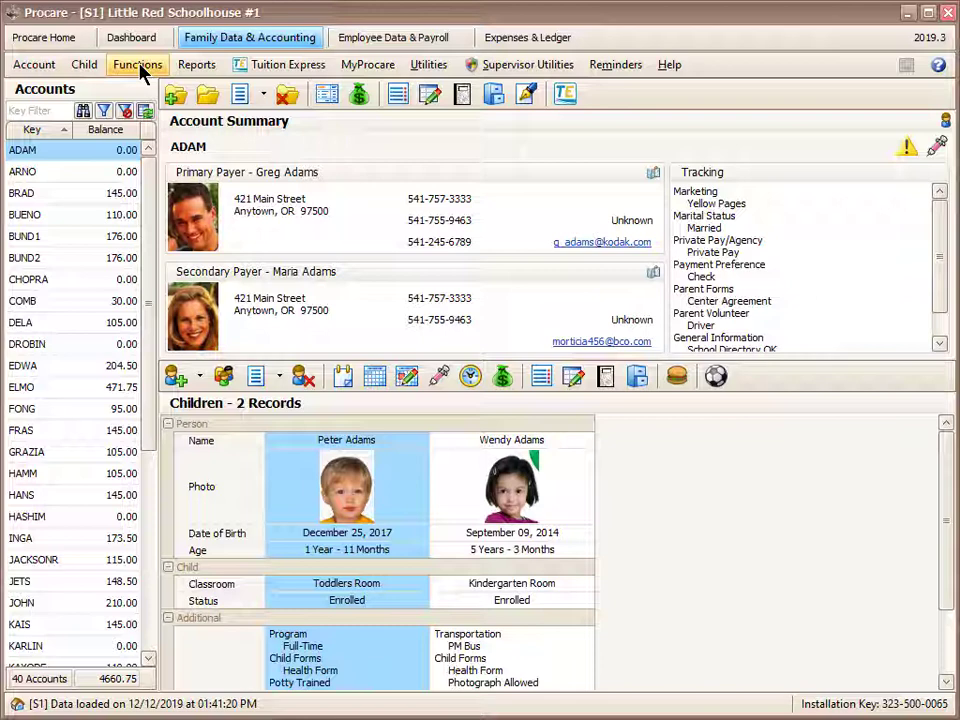
Filter the family account list by account to view All Accounts.
click(104, 112)
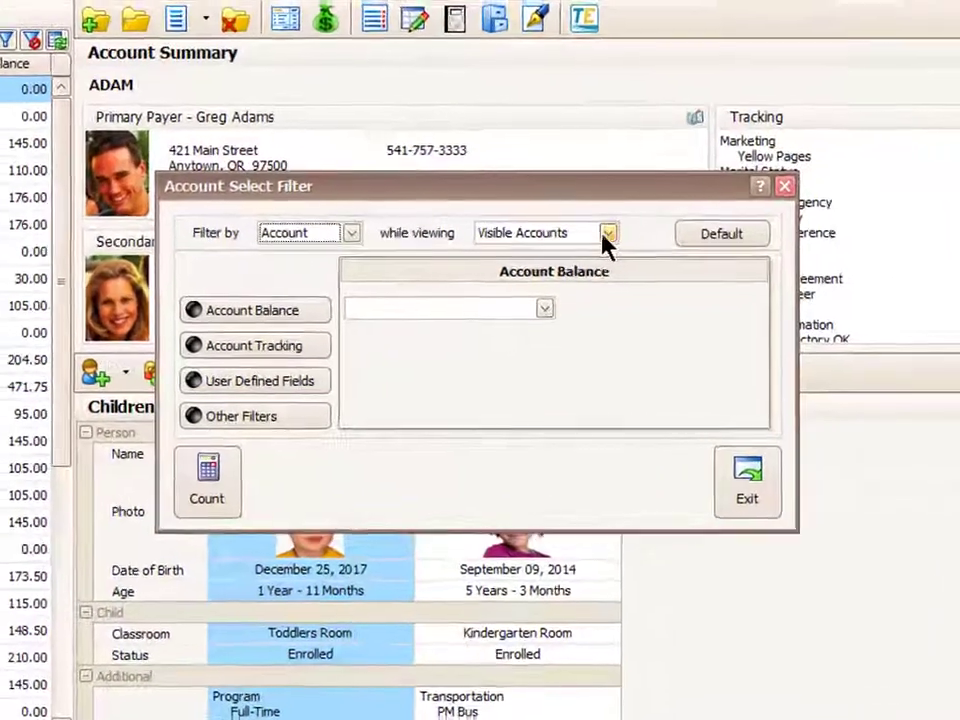
click(592, 255)
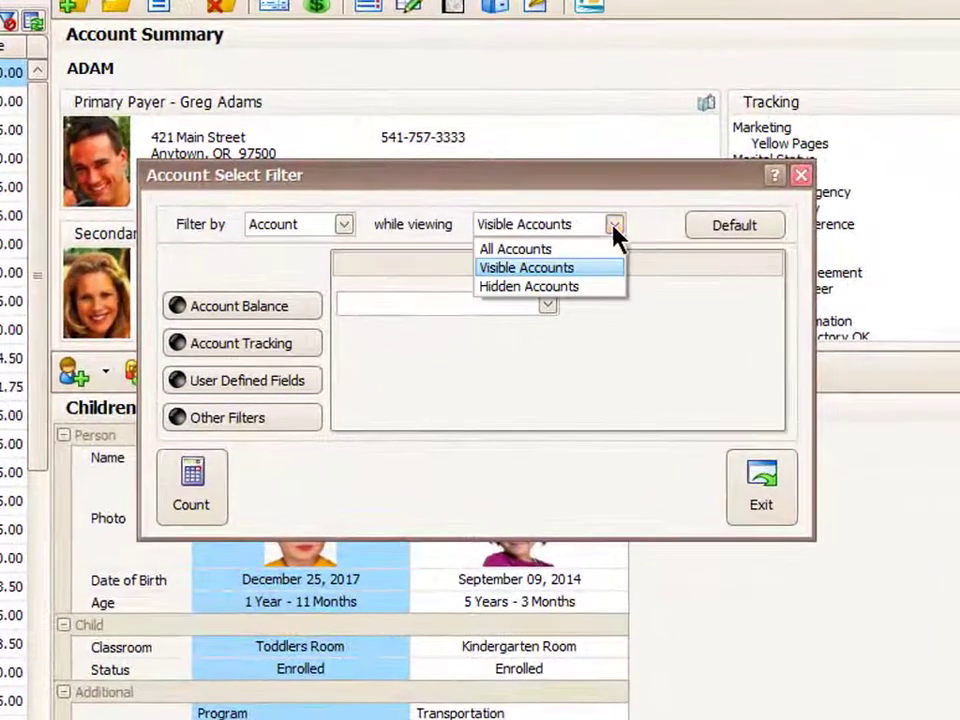
click(560, 273)
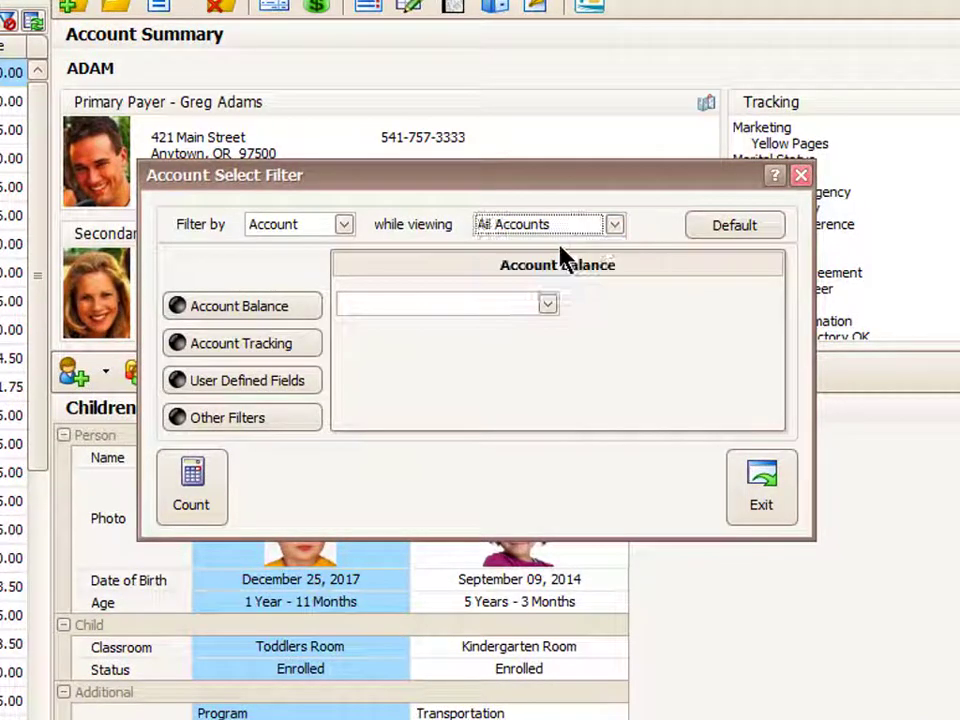
click(758, 500)
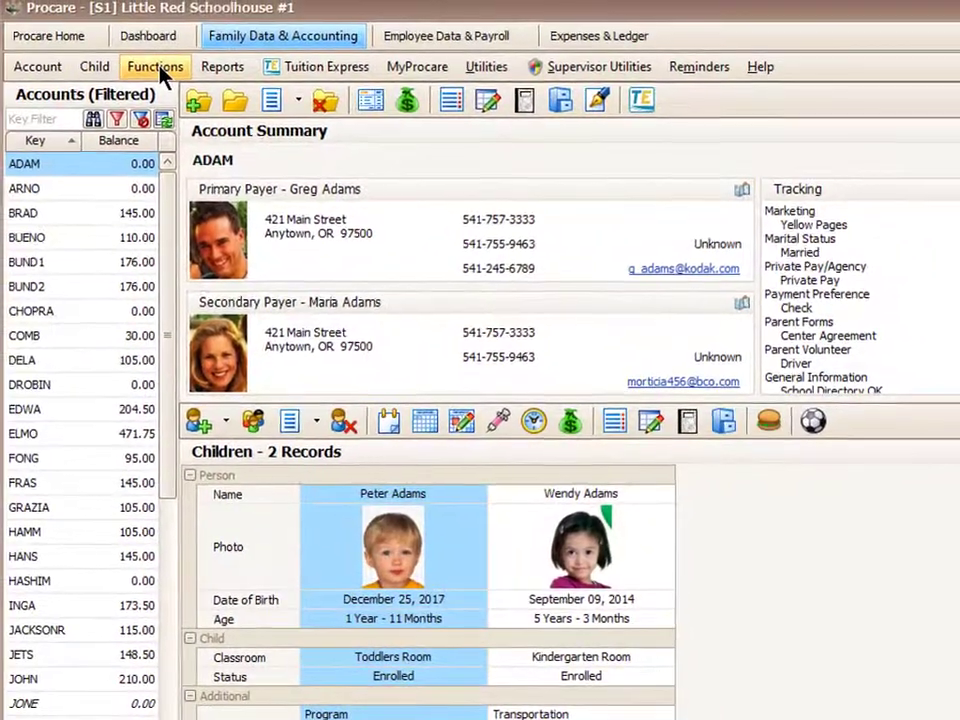
Open Email Account Statements among the Family Accounting functions and set its date range to This Year.
click(158, 68)
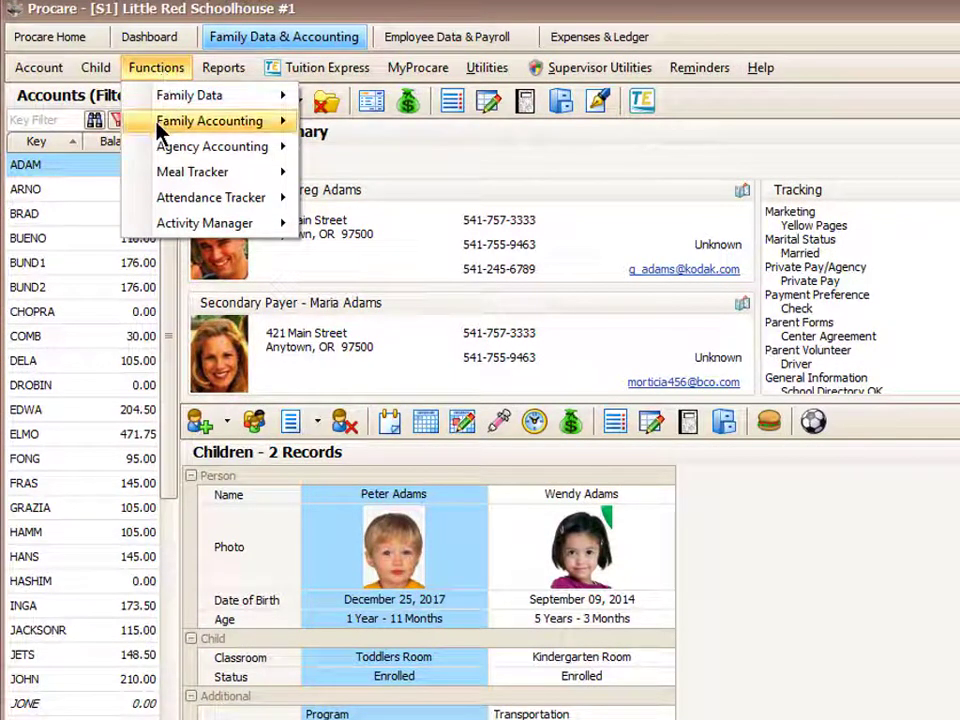
mouse_move(167, 124)
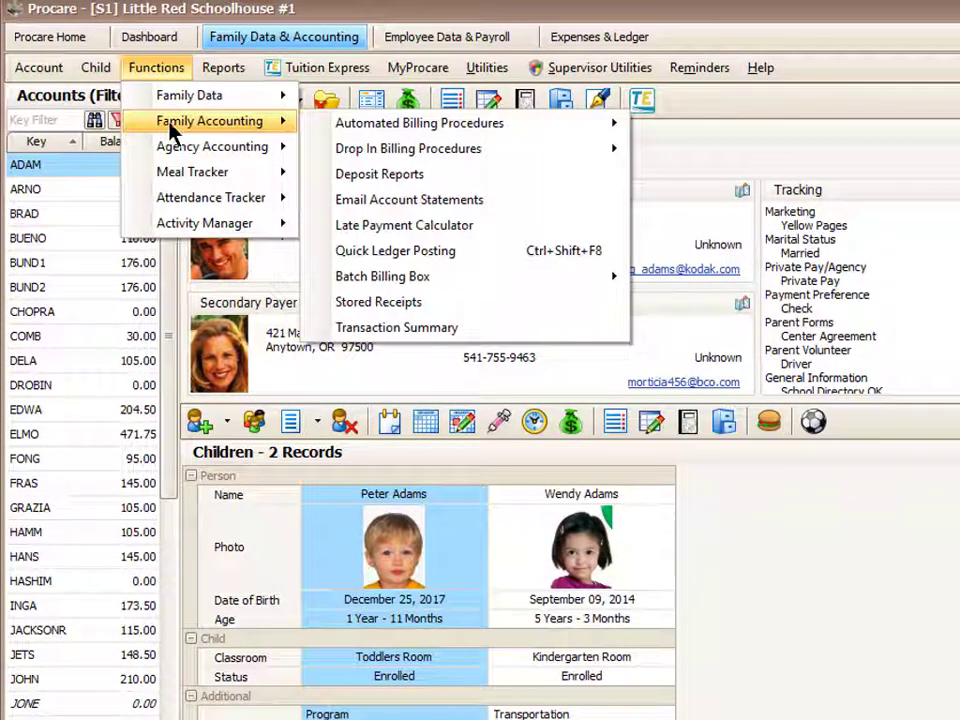
click(476, 202)
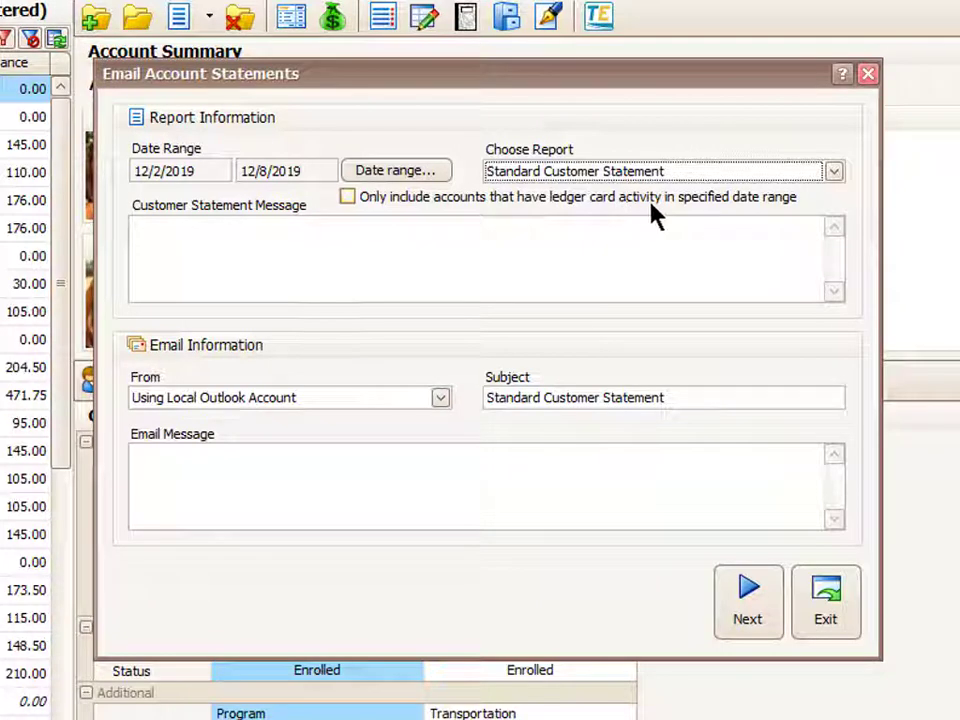
click(385, 174)
click(550, 346)
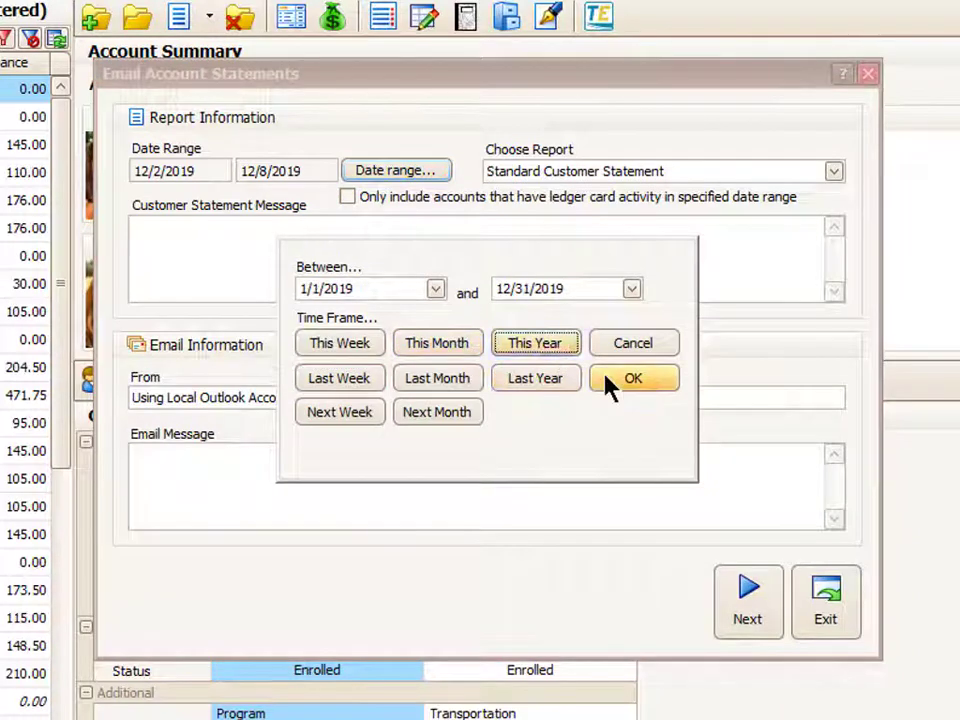
click(612, 382)
Include only accounts with ledger card activity in the date range and choose the Charge/Credit Summary (w/o Balance) report.
click(355, 199)
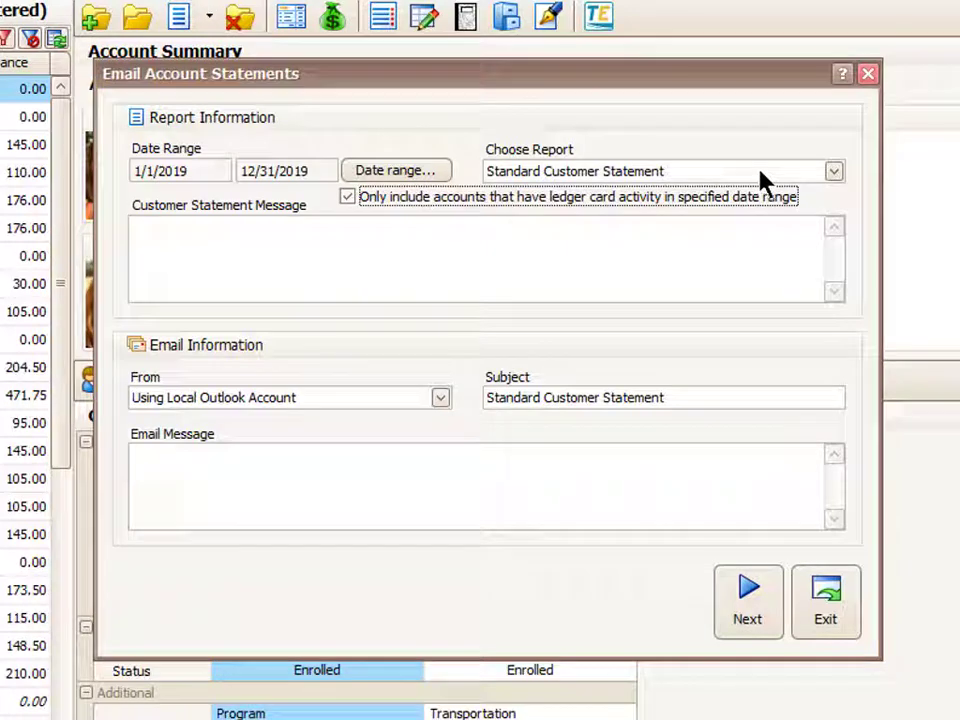
click(831, 173)
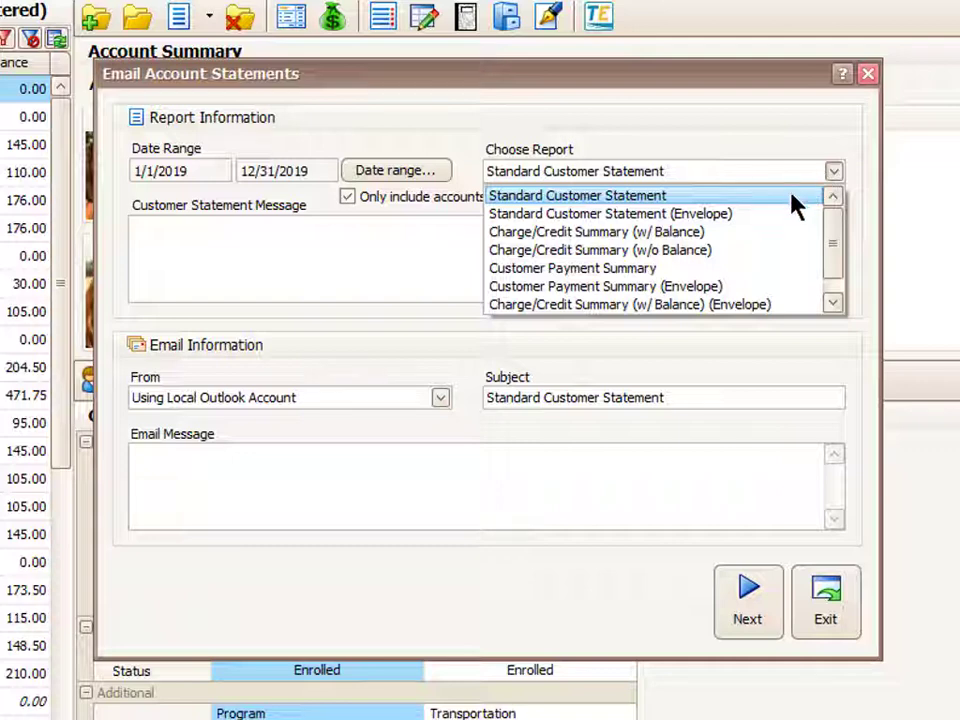
click(720, 251)
click(321, 261)
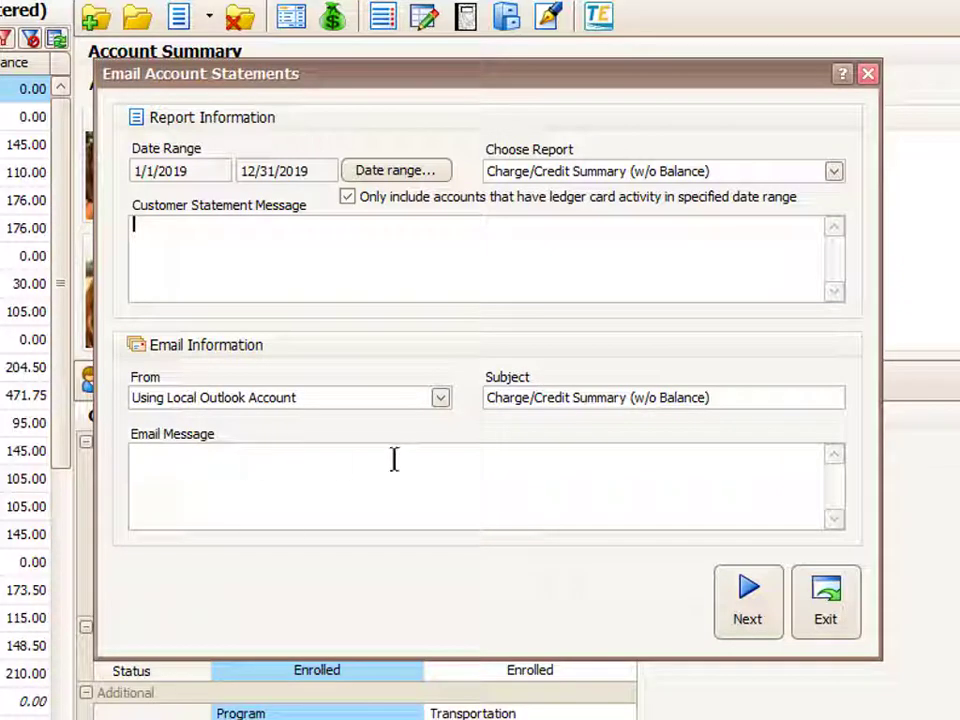
Set the statement email's subject to "2020 EOY" and its message to "See attached PDF".
drag(739, 399, 403, 392)
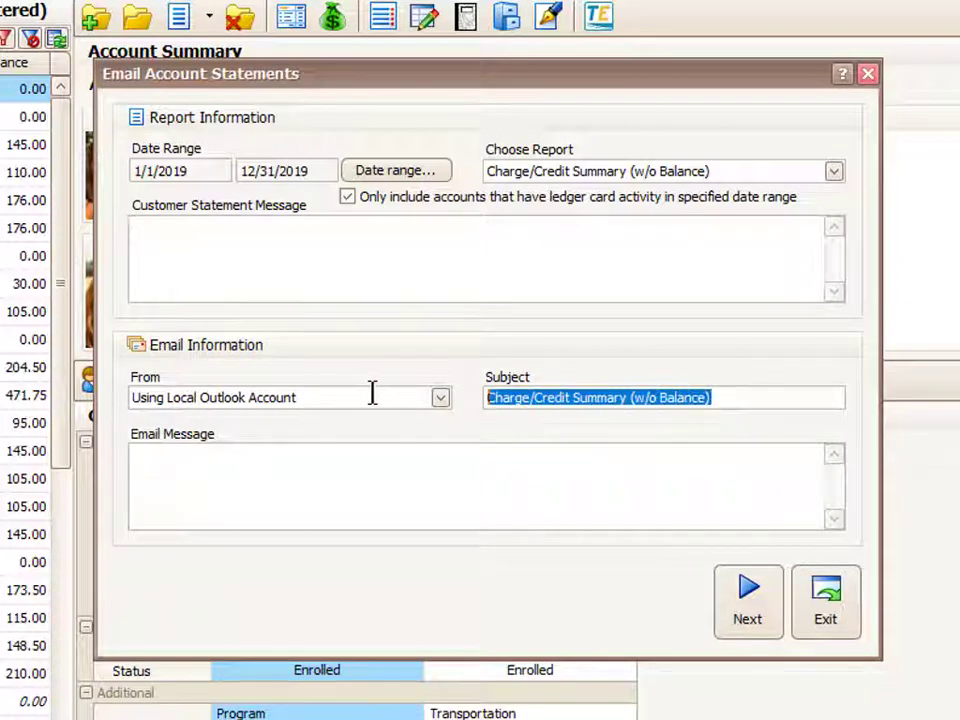
text(20)
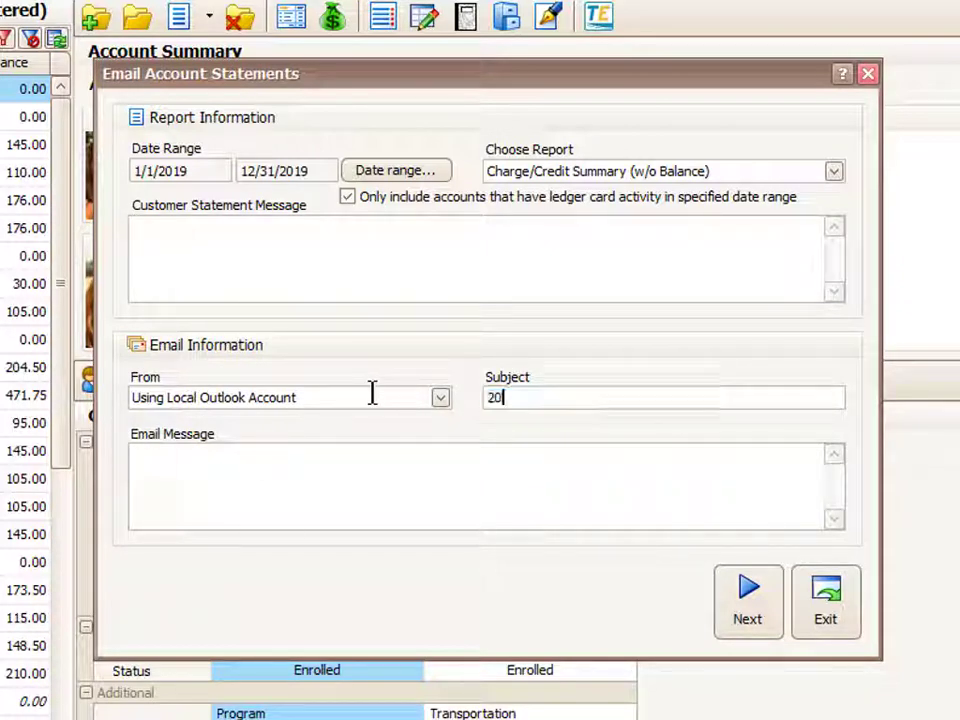
text(20 )
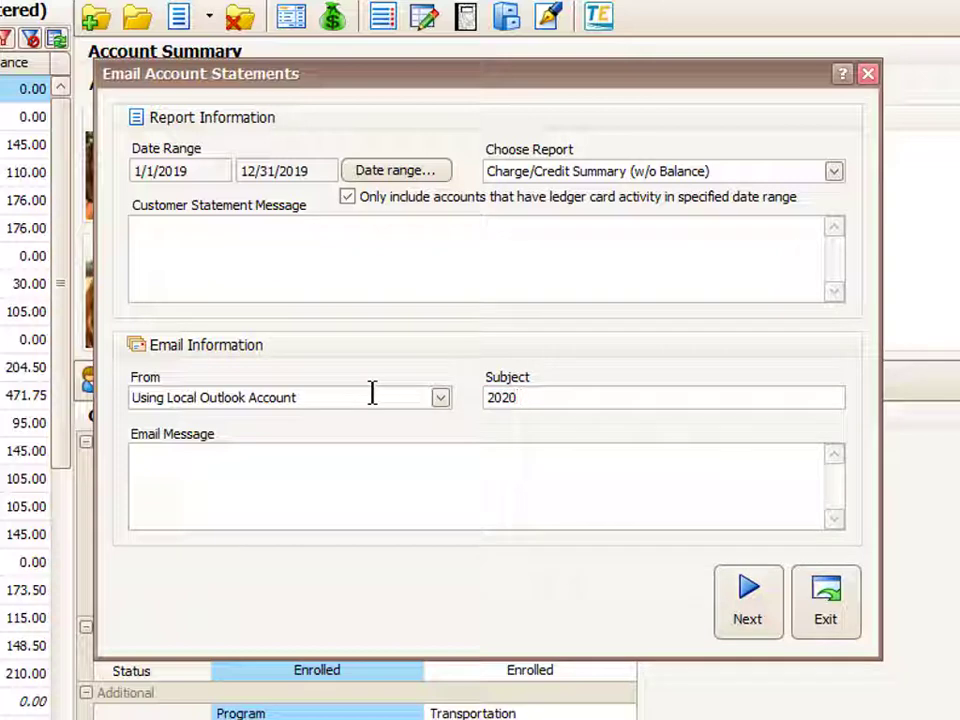
text(EOY)
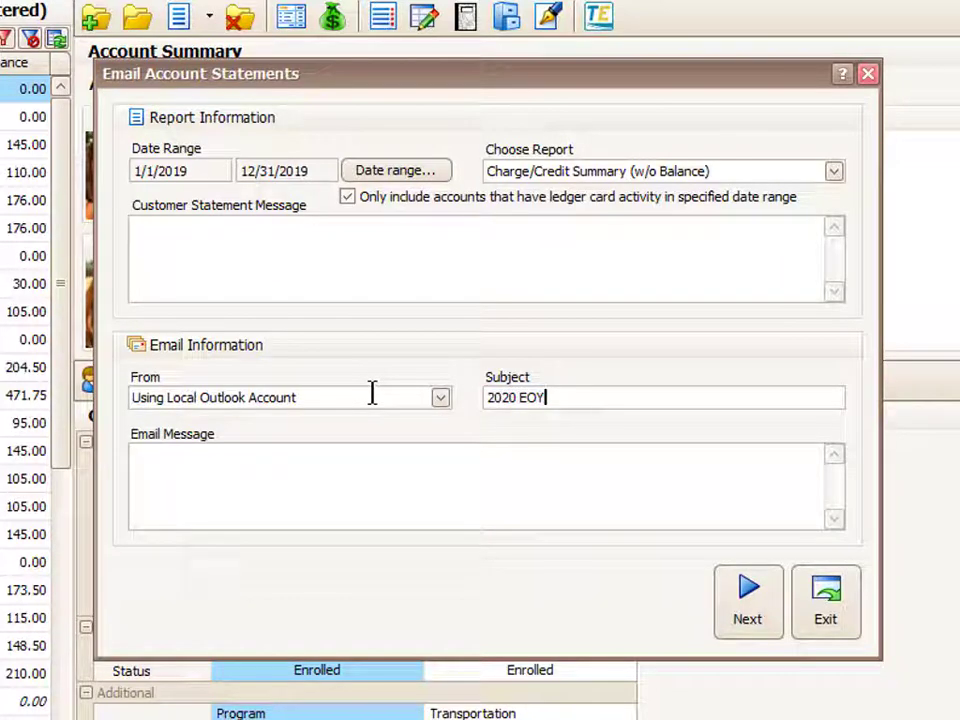
click(228, 492)
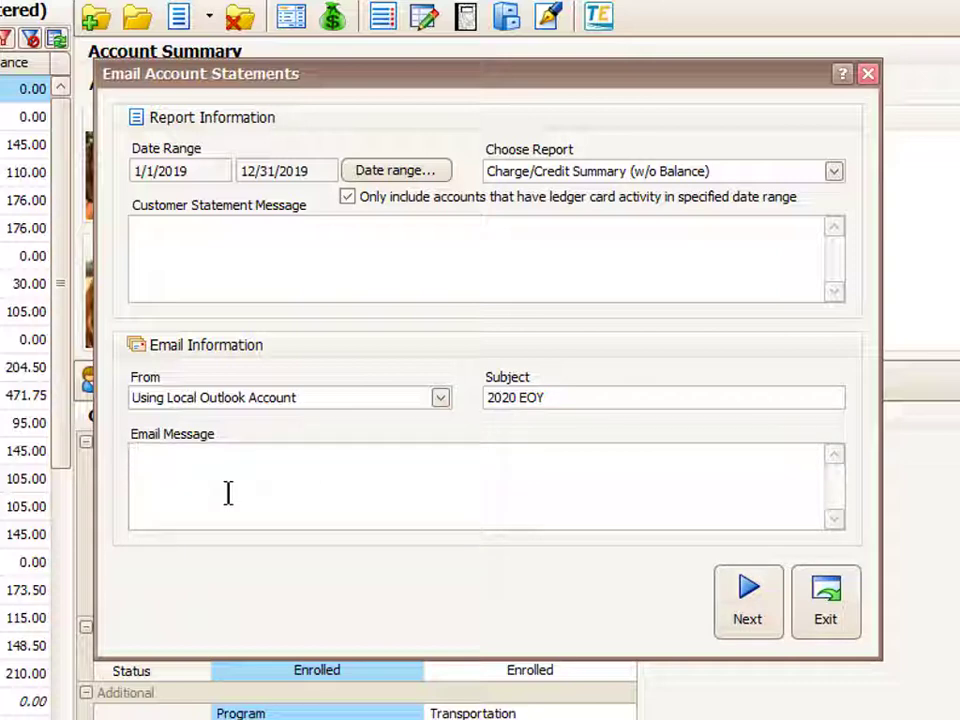
text(See attached )
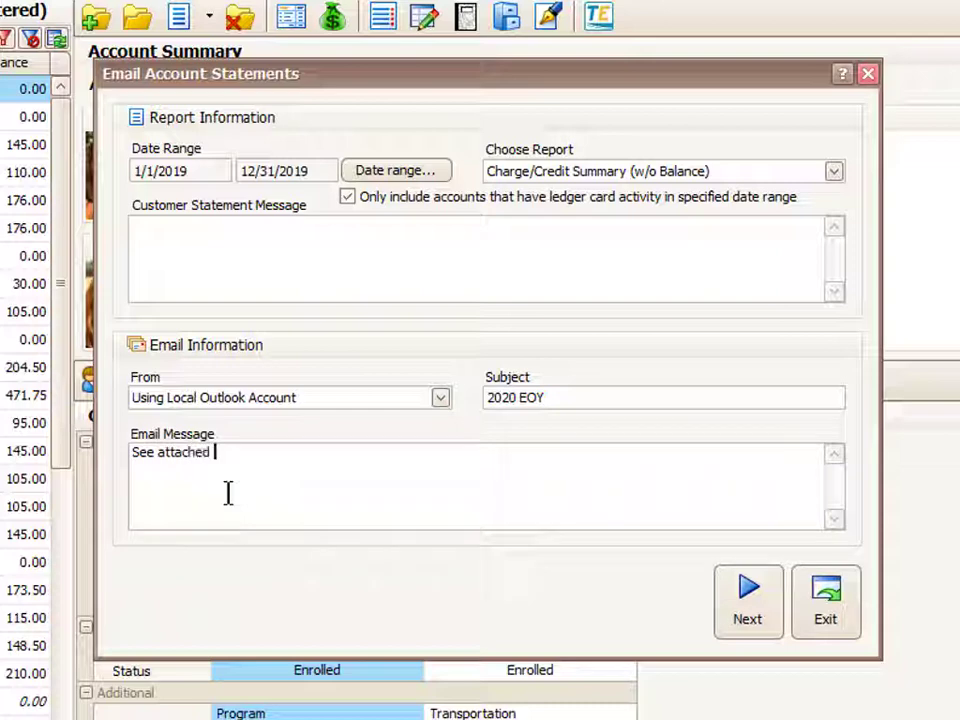
text(PDF)
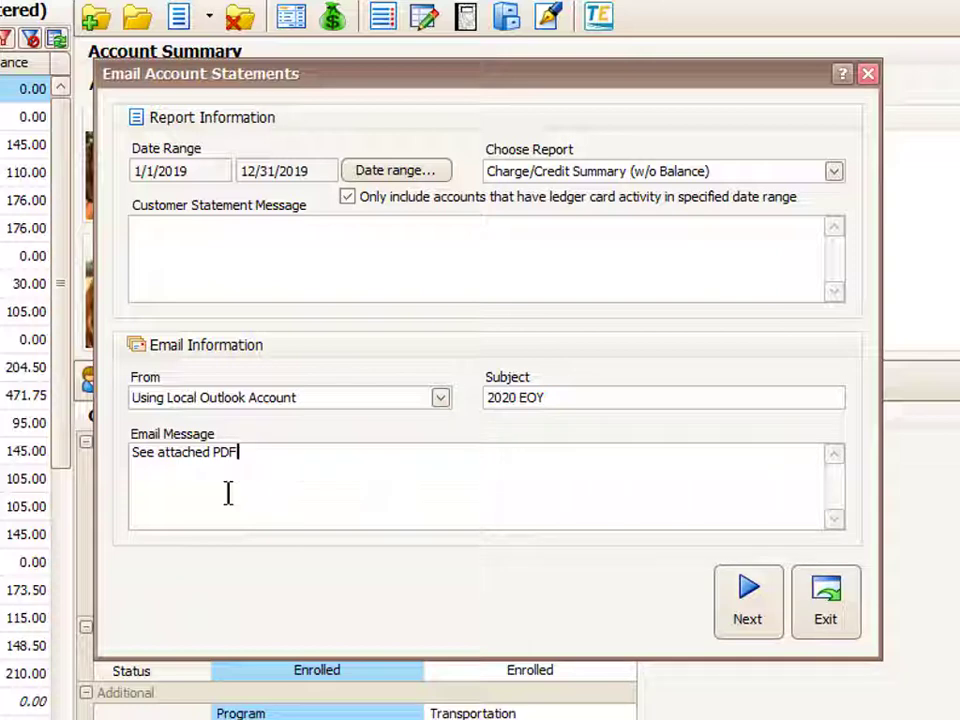
Proceed to the recipient list, select all primary payers, and record the emails in the customer log.
click(745, 605)
click(452, 136)
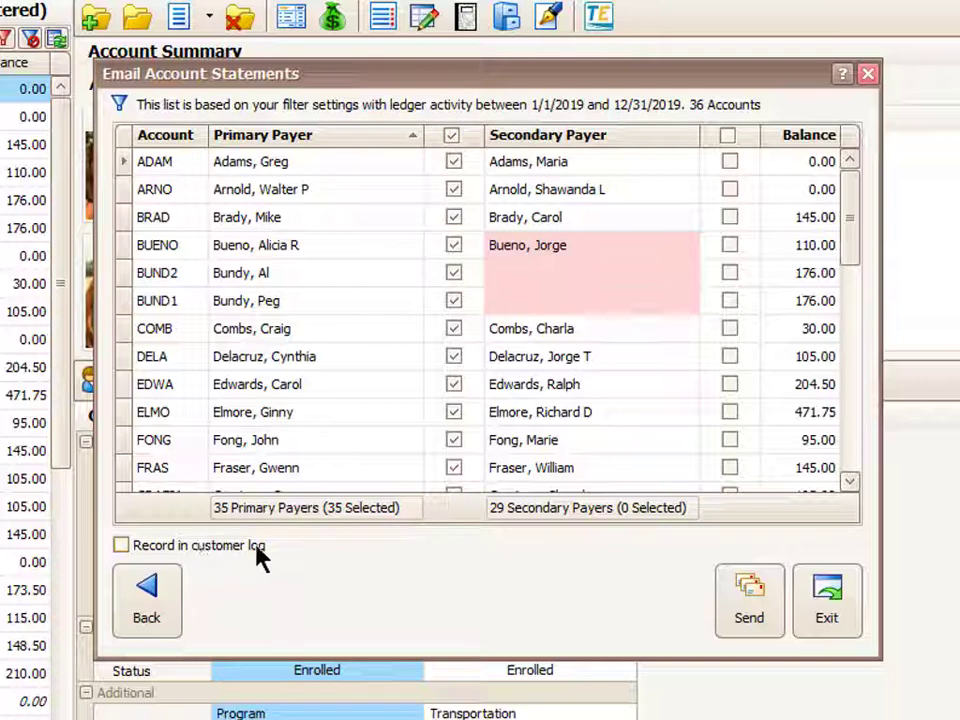
click(122, 548)
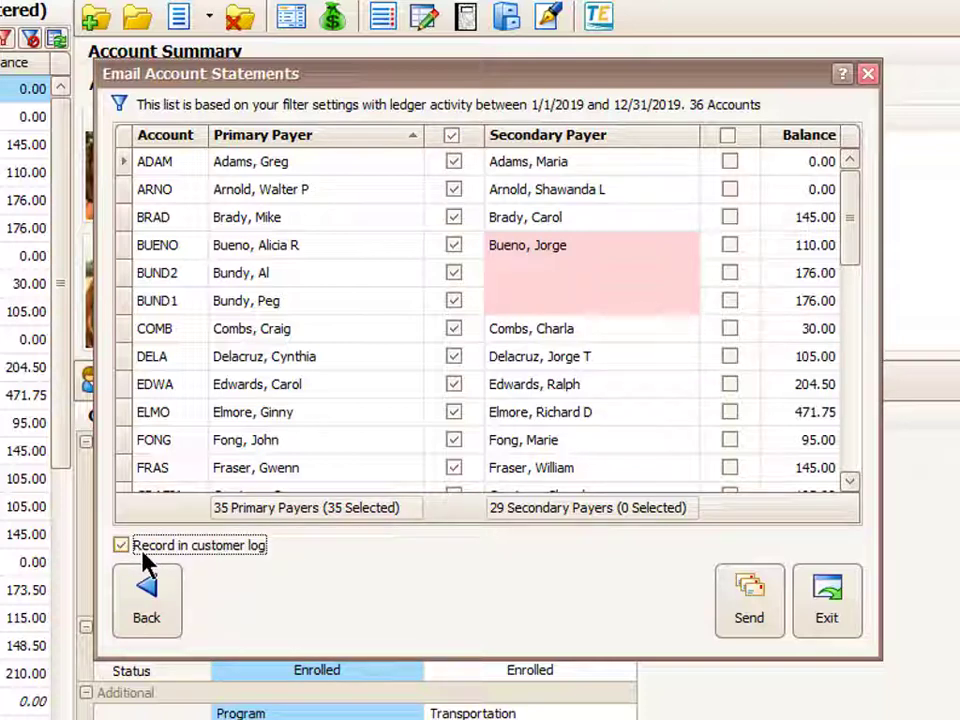
Recheck the statement's report and email information, return to the recipient list, and exit Email Account Statements without sending.
click(160, 594)
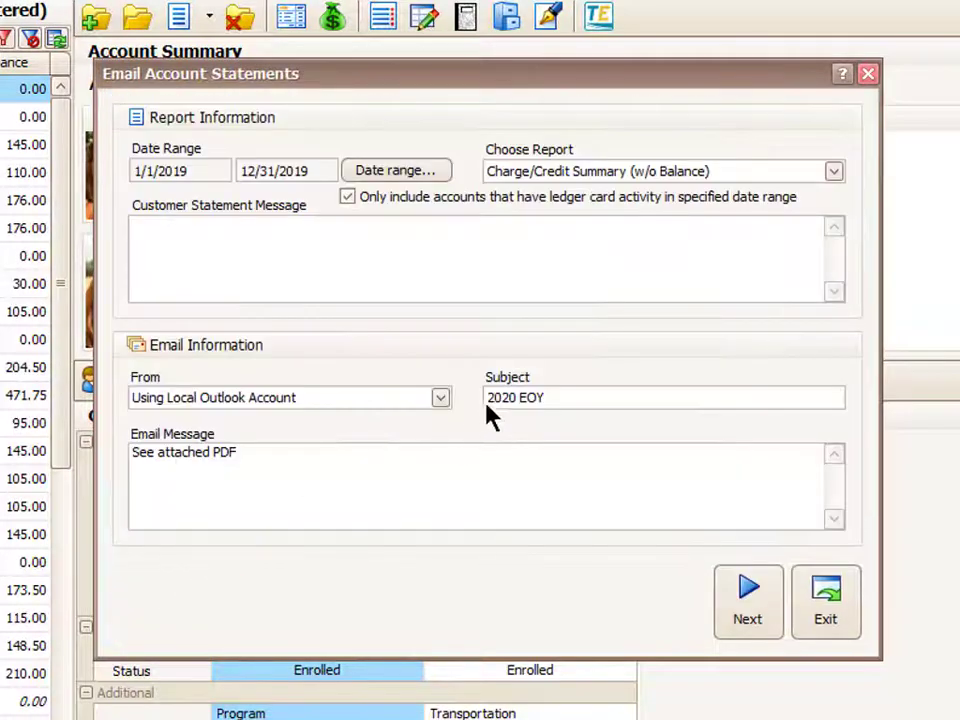
click(750, 628)
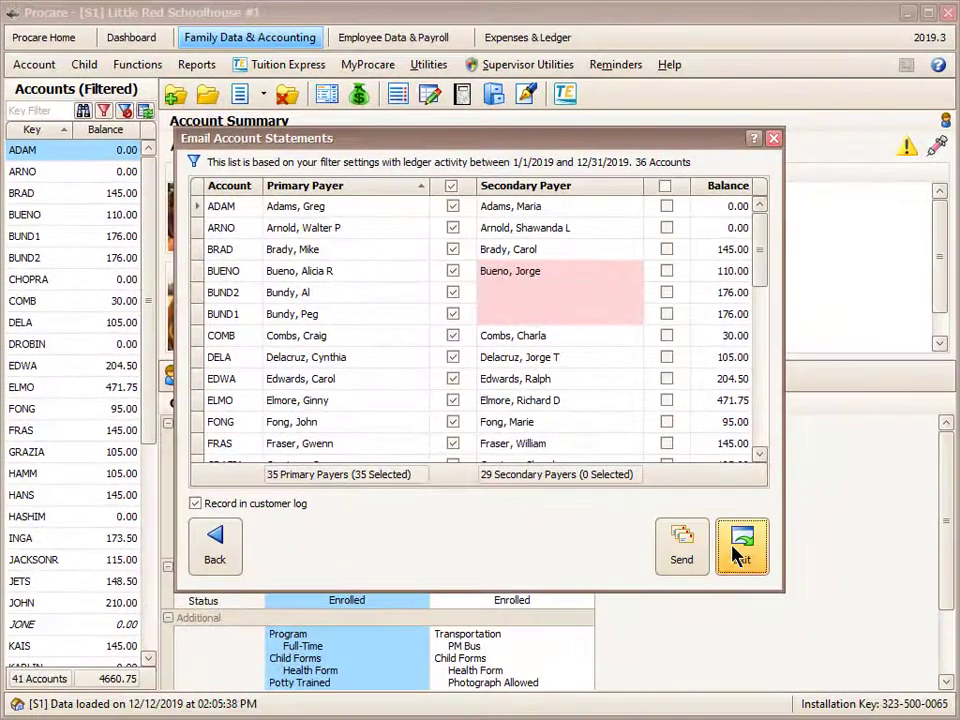
click(763, 556)
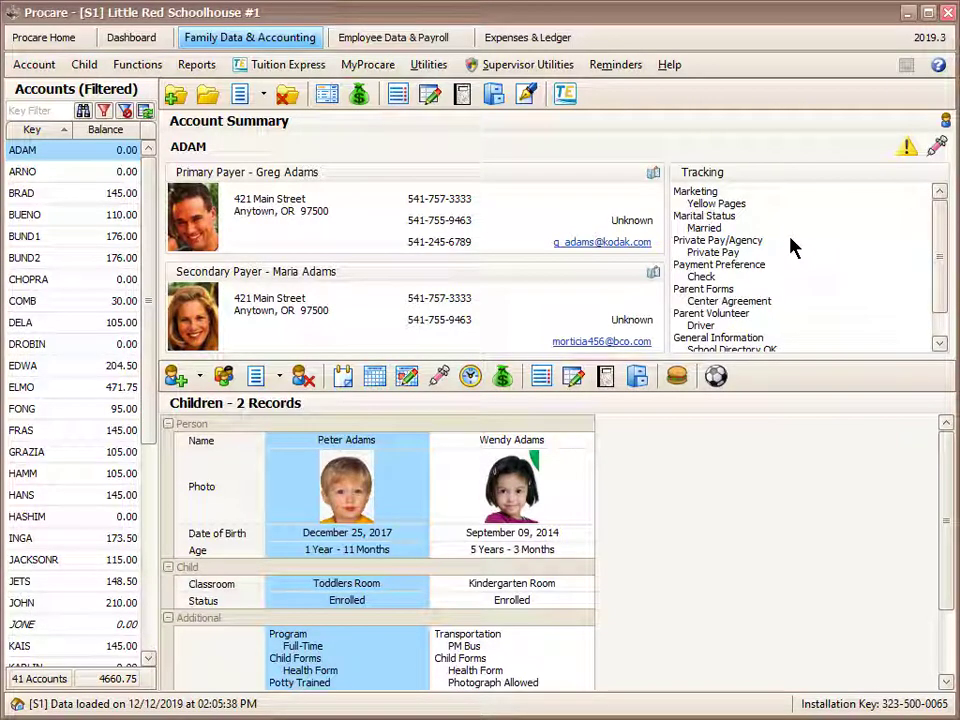
In the Charge/Credit Summary (w/o Balance) standard report, filter All Accounts by the account tracking item "Wants Paper Statements - Yes".
click(196, 66)
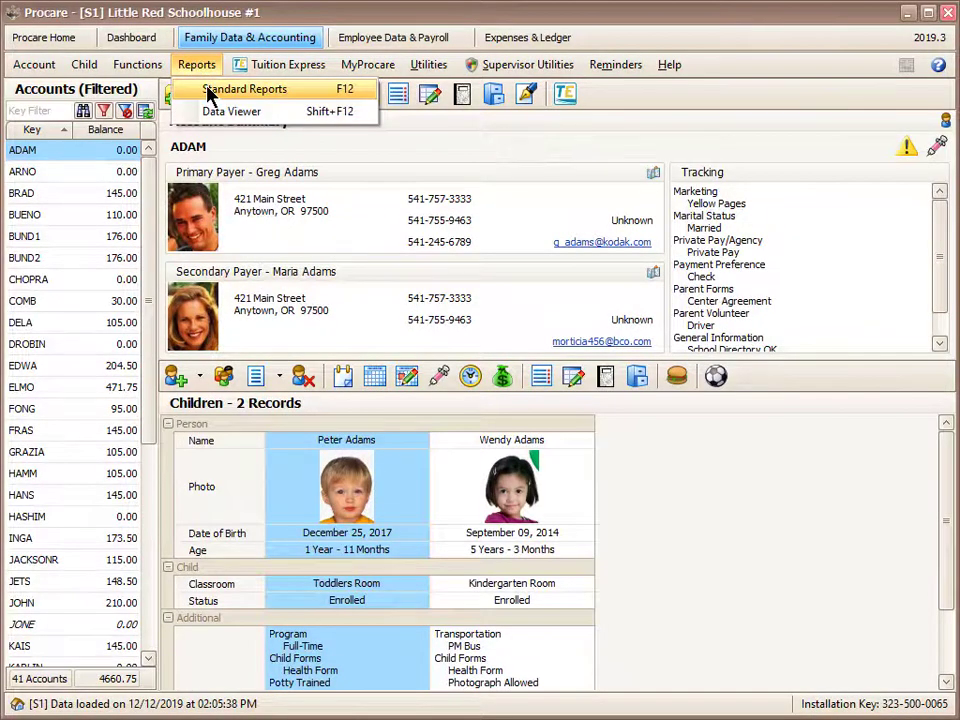
click(210, 92)
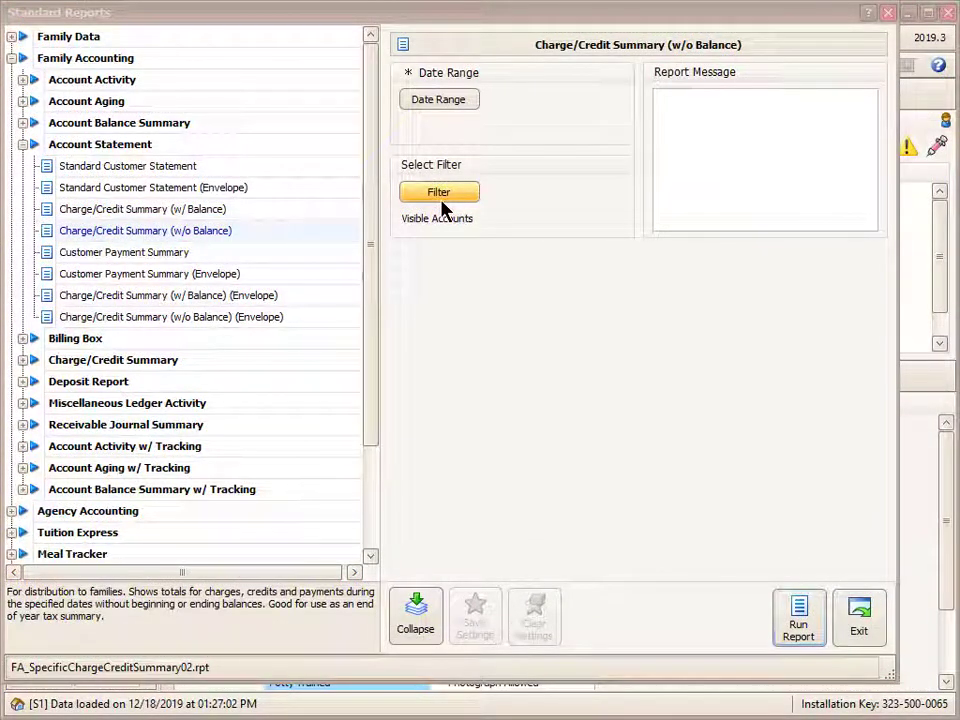
click(443, 202)
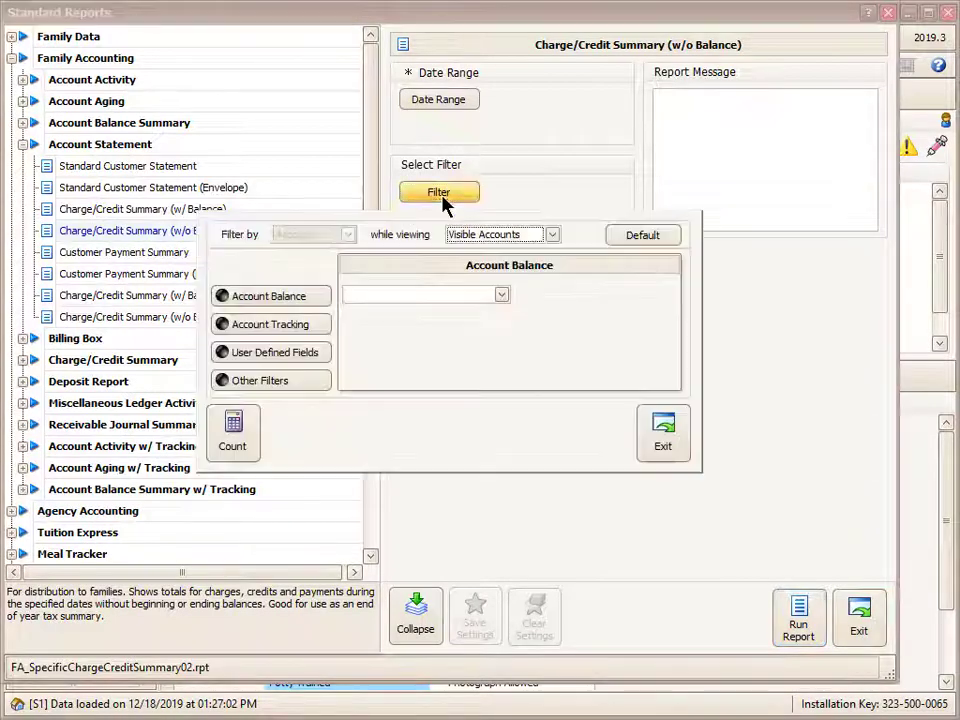
click(257, 327)
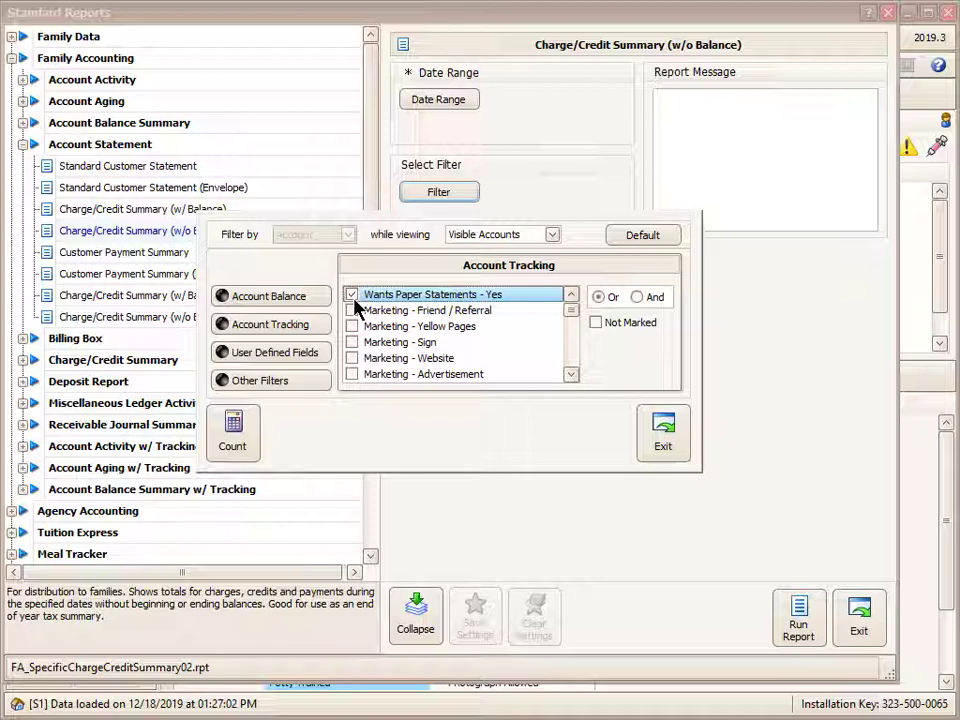
click(553, 234)
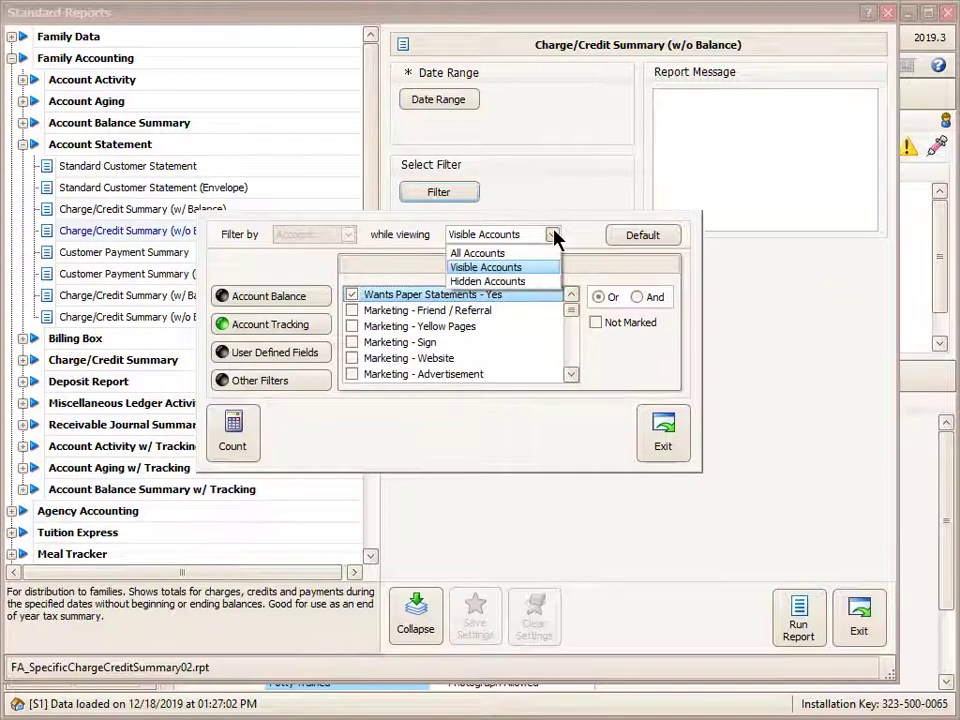
click(493, 256)
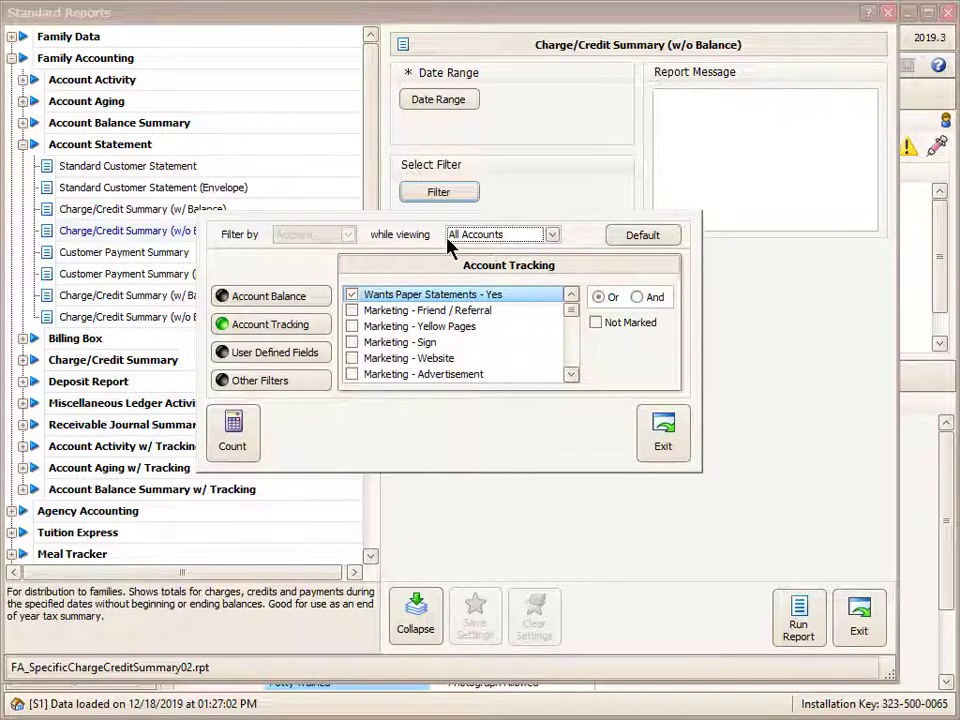
click(322, 333)
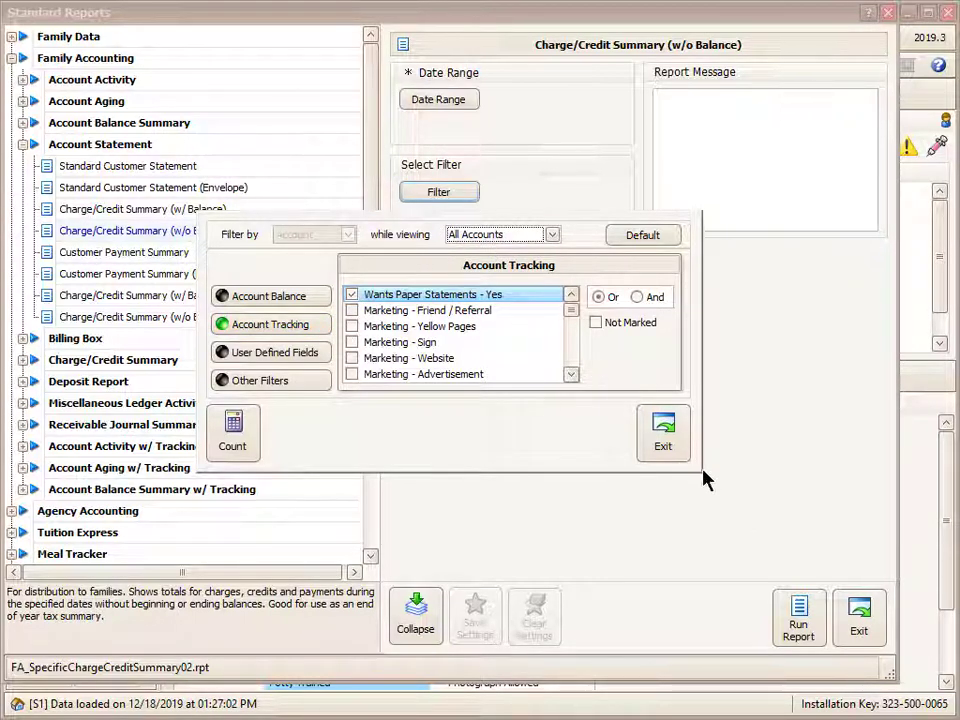
Apply the account filter, set the Charge/Credit Summary (w/o Balance) date range to This Year, and run the report.
click(676, 445)
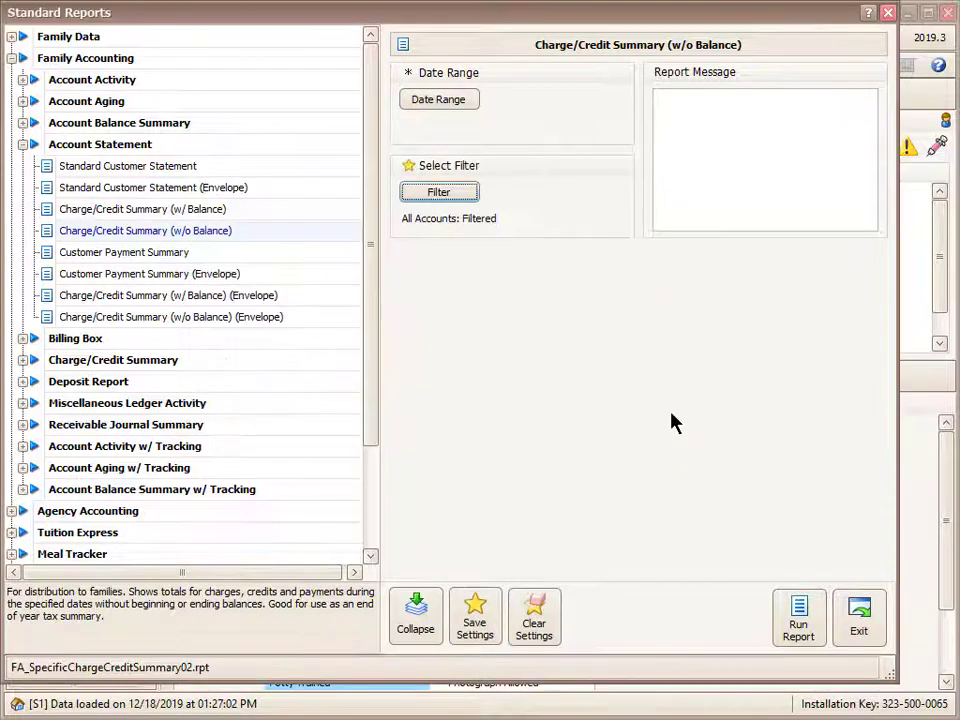
click(444, 103)
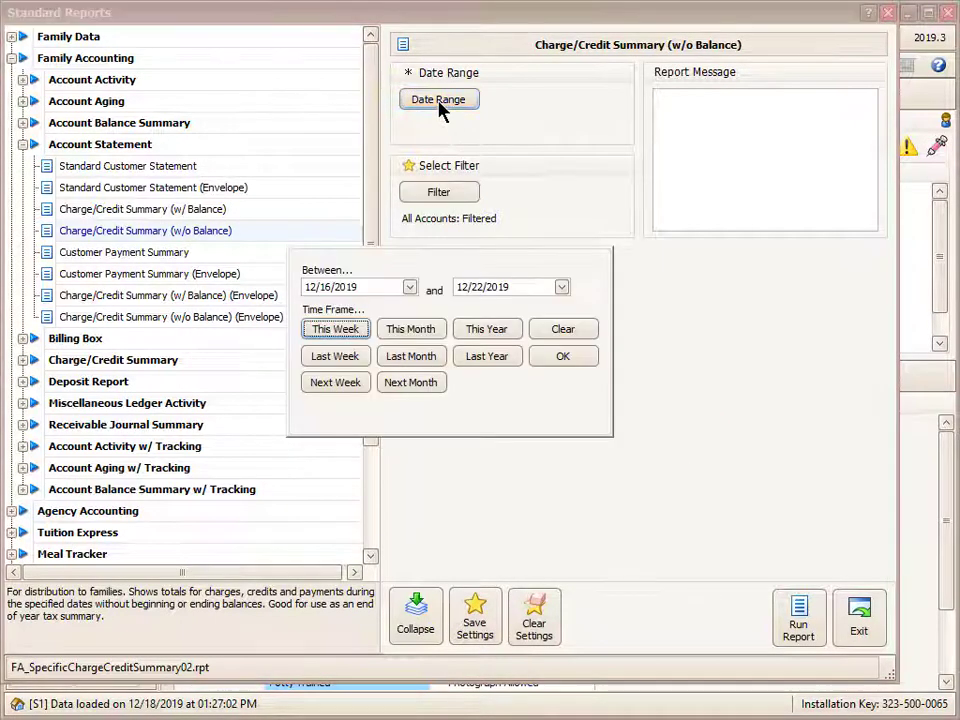
click(501, 357)
click(498, 334)
click(540, 356)
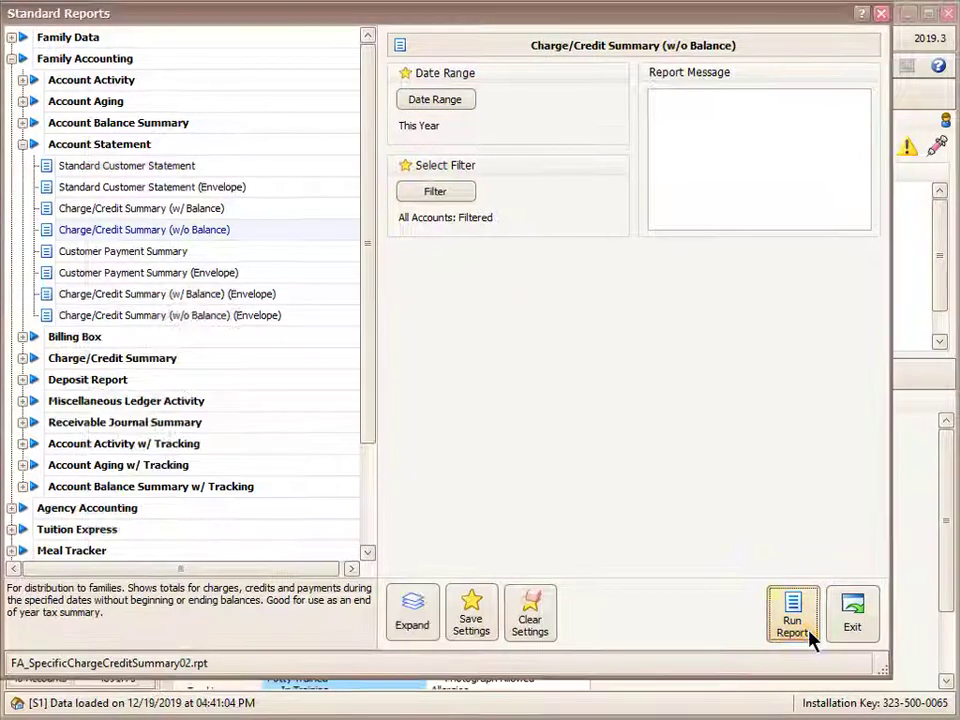
click(810, 637)
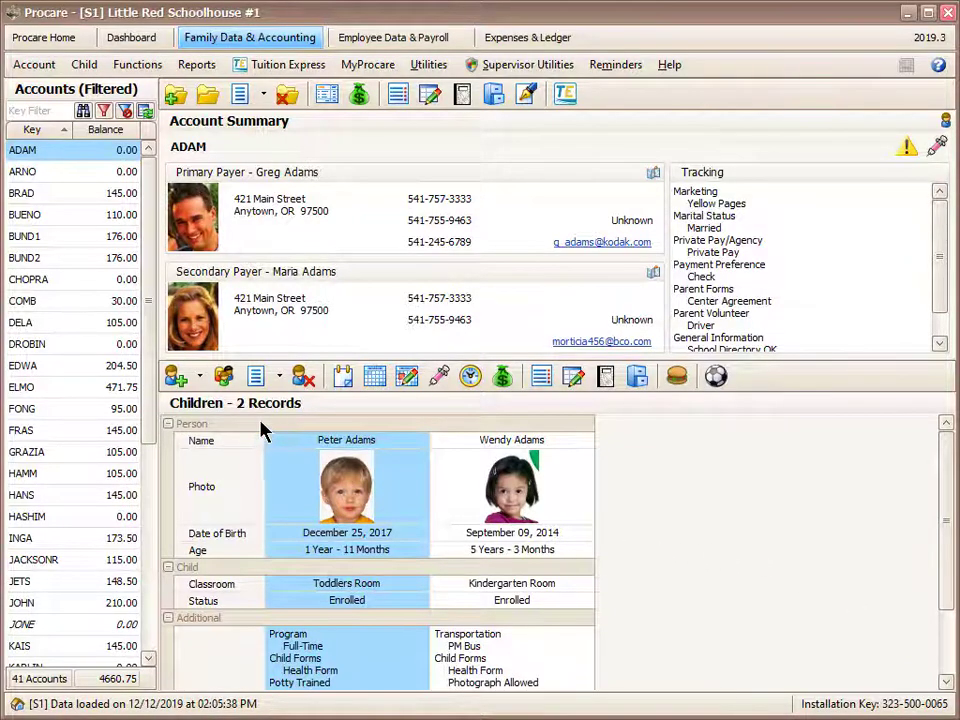
Open the ledger of the family account with the 471.75 balance, look up descriptions starting with B, and close it without posting.
double_click(125, 390)
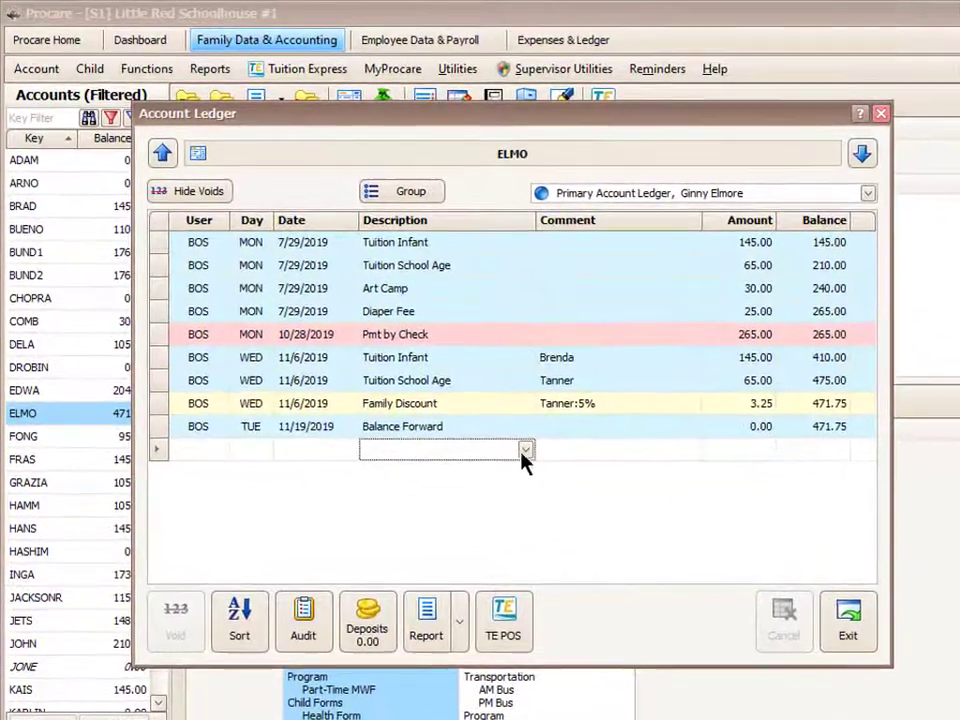
click(519, 444)
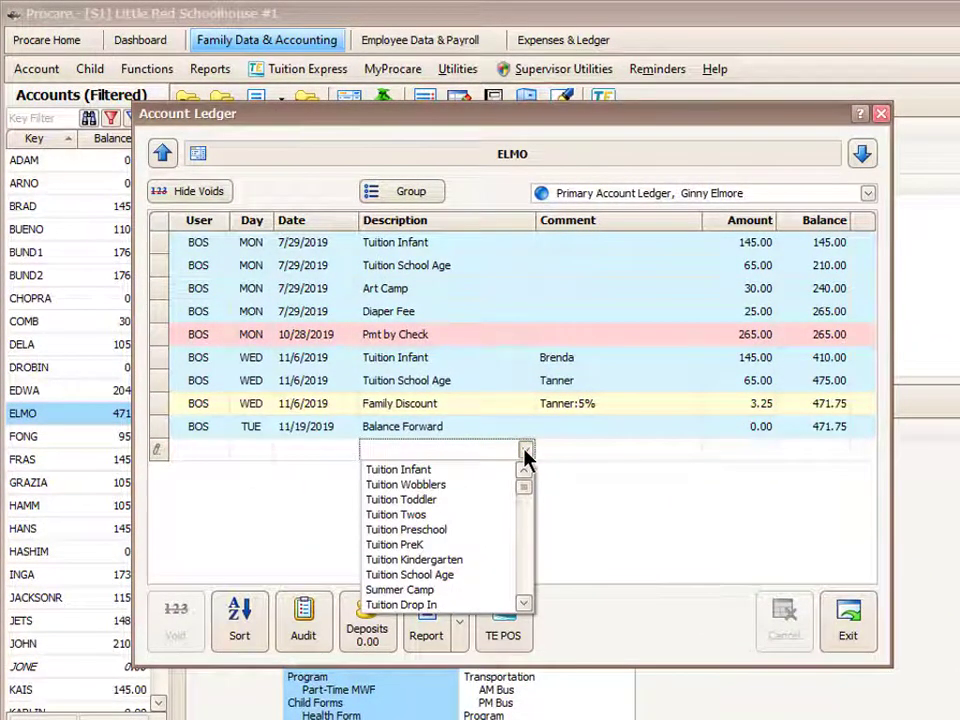
text(Balance Forward)
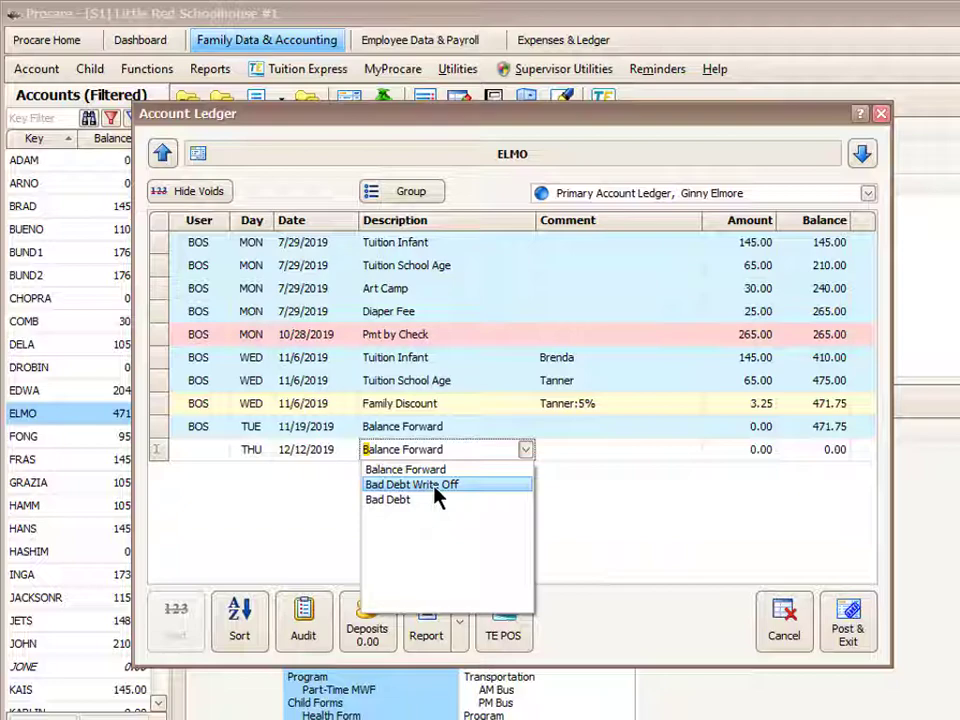
click(881, 115)
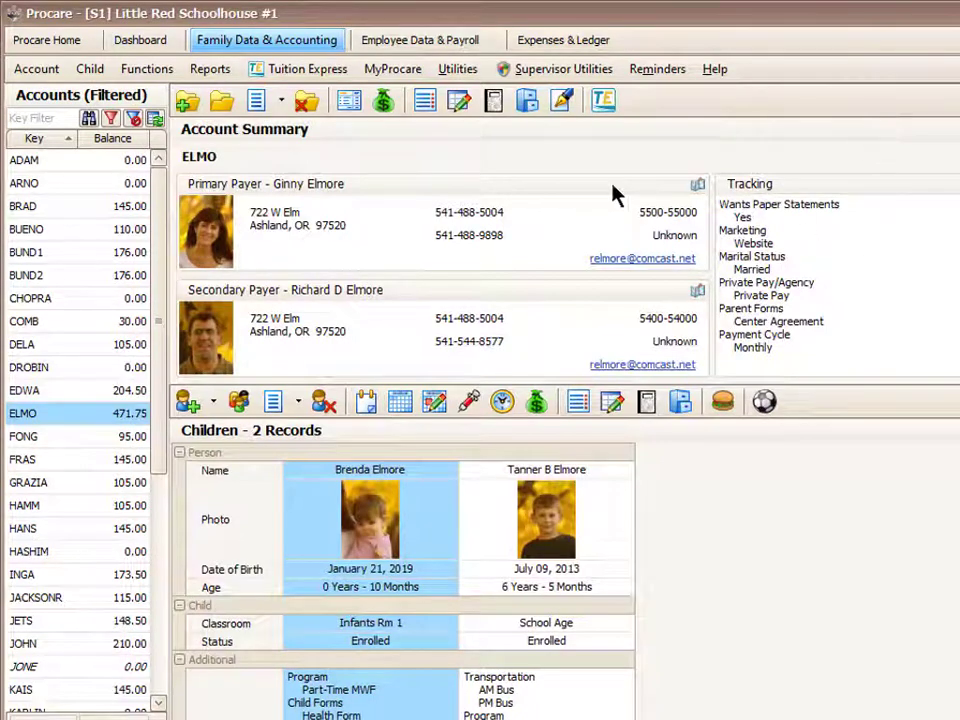
In Standard Reports, open Specific Summary - Primary Accounts Only from the Family Accounting Charge/Credit Summary group.
click(218, 72)
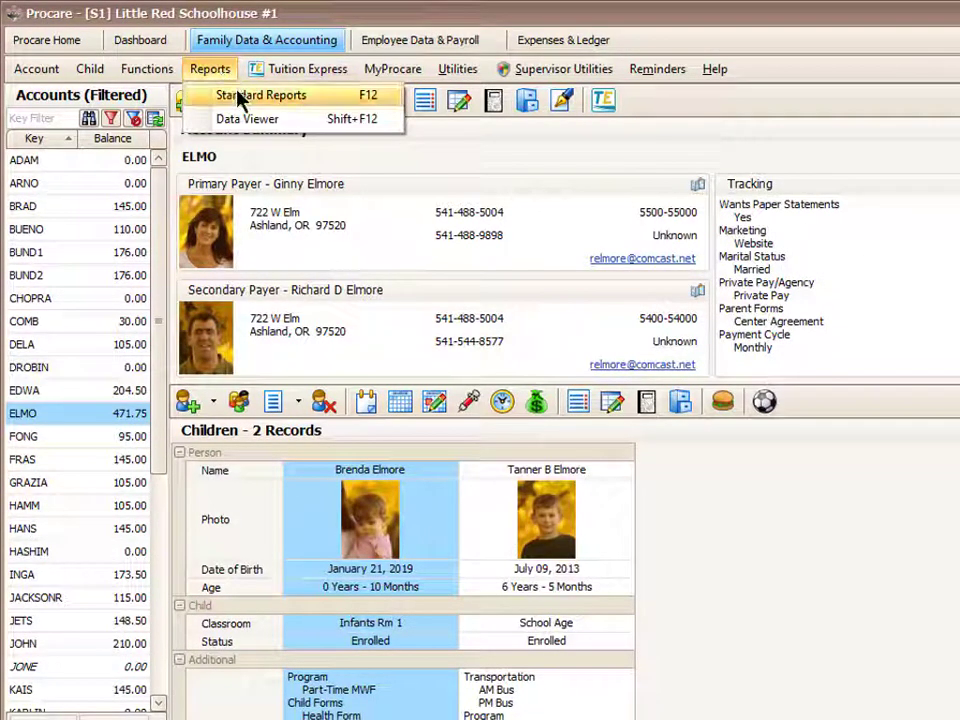
click(241, 97)
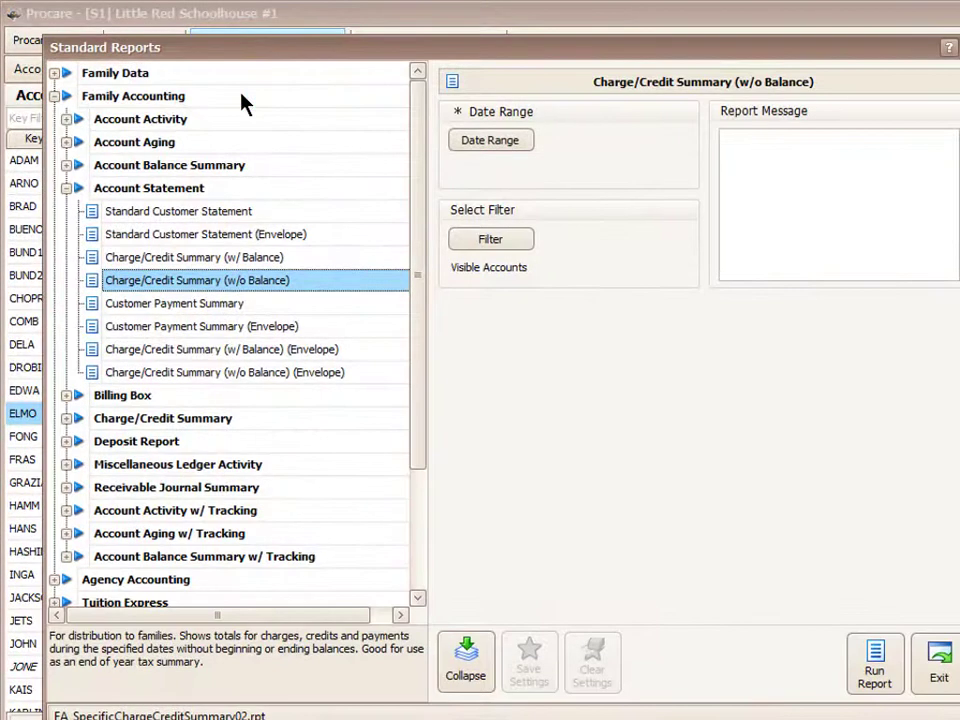
click(65, 189)
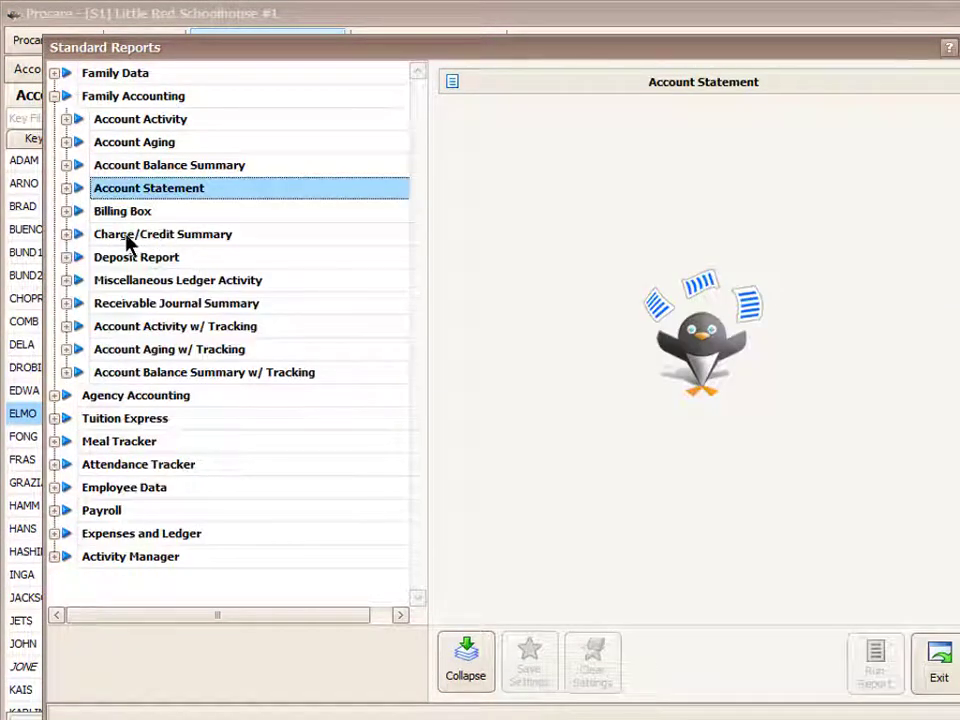
click(66, 234)
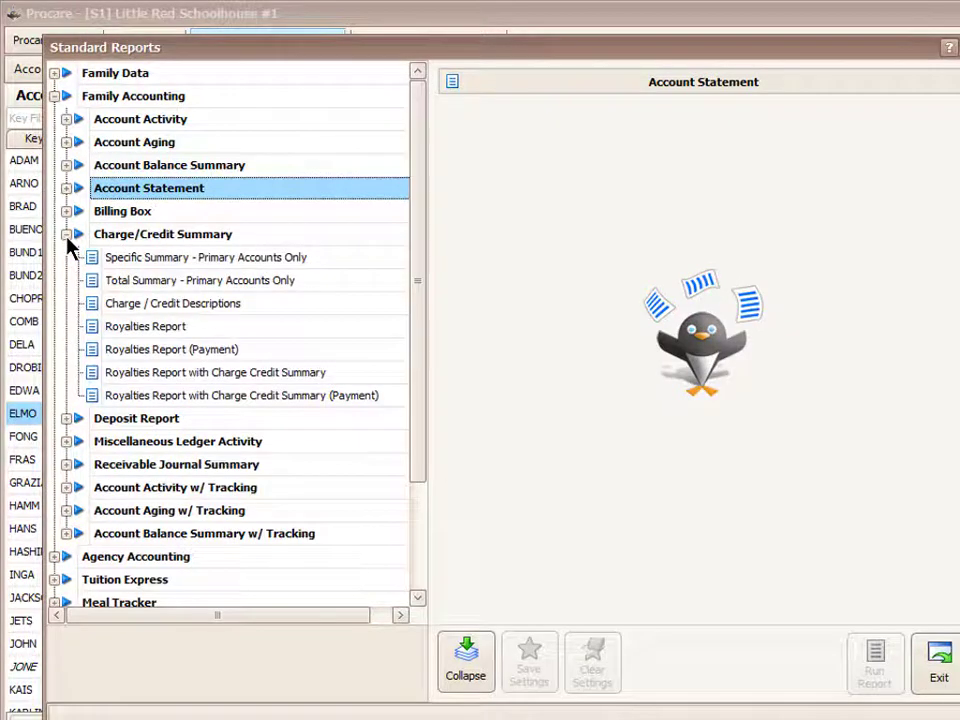
click(74, 259)
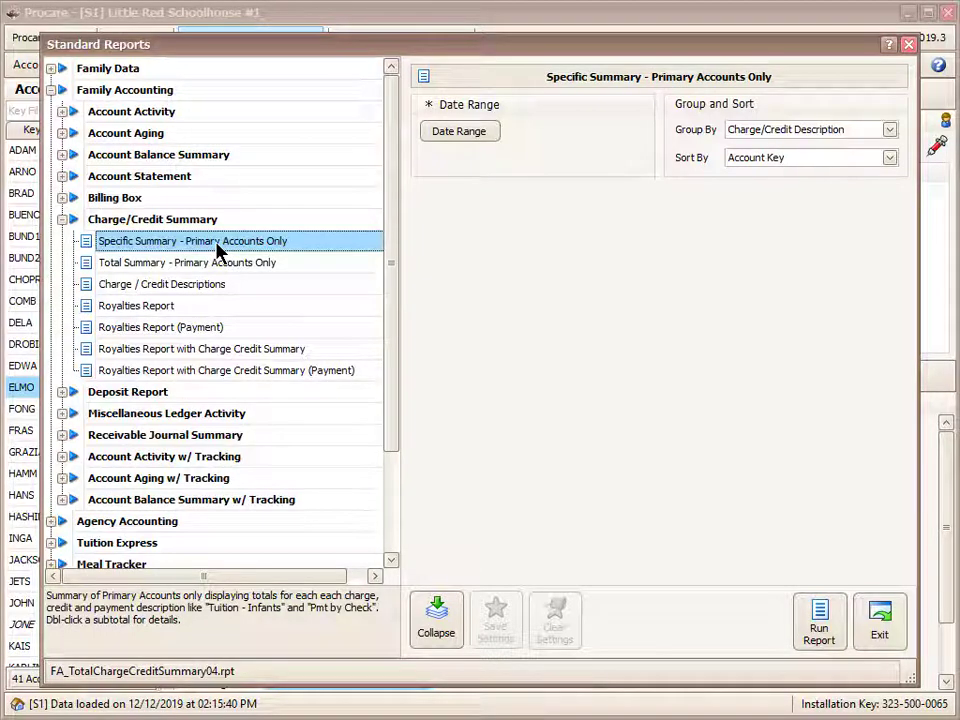
Look through the Agency Accounting Charge/Credit Summary reports, viewing the Specific Summary for Agency Accounts Only and for Primary & Agency Accounts.
click(51, 522)
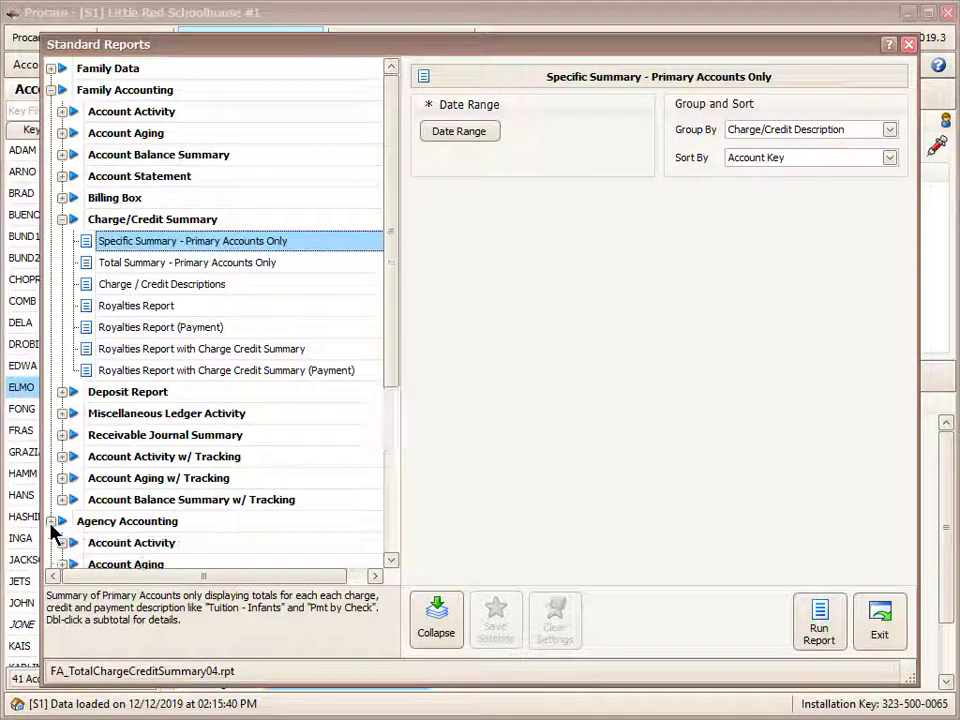
scroll(160, 495, down, 2)
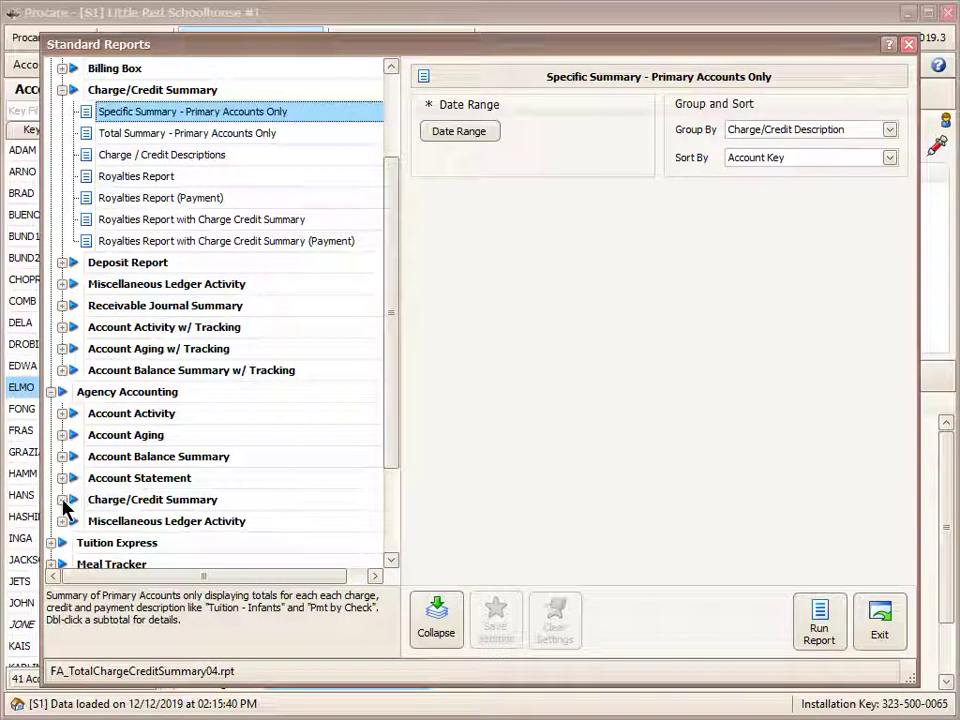
click(62, 499)
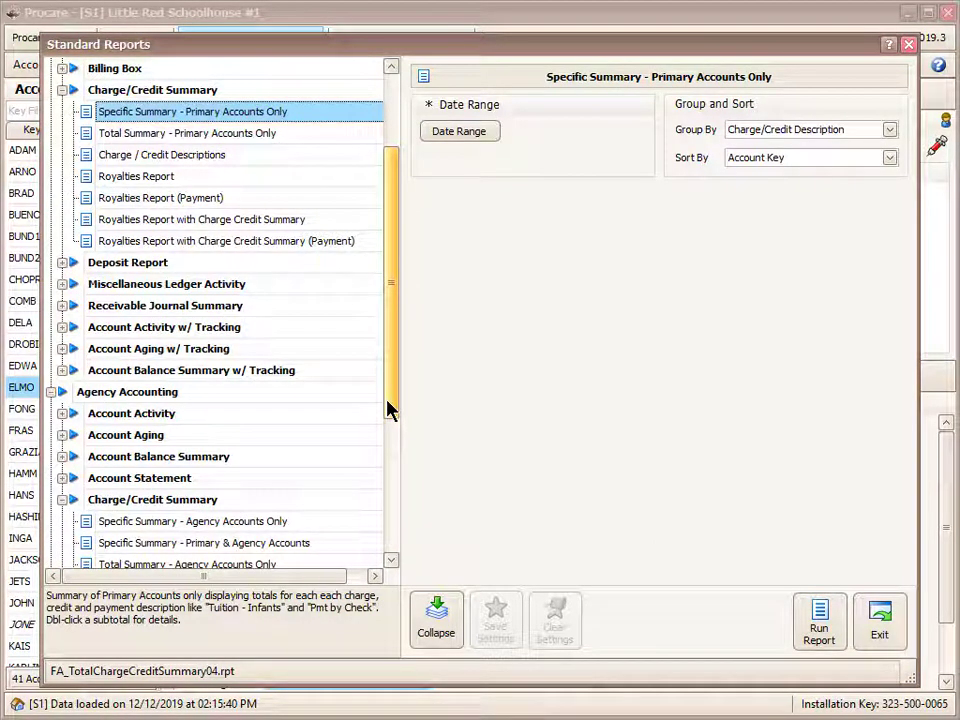
drag(391, 418, 311, 450)
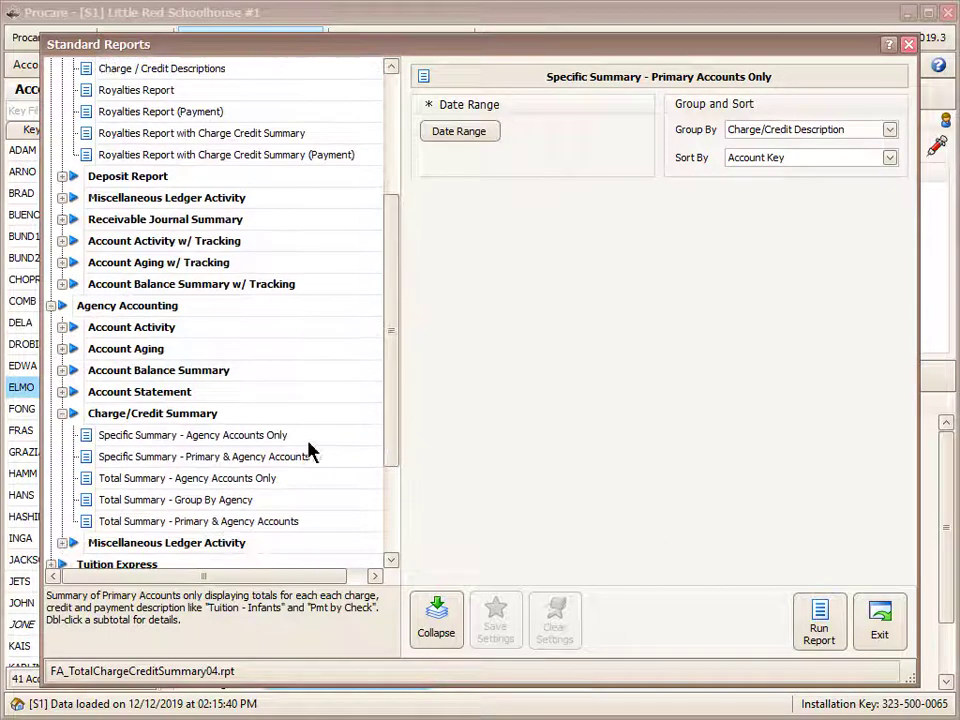
click(152, 442)
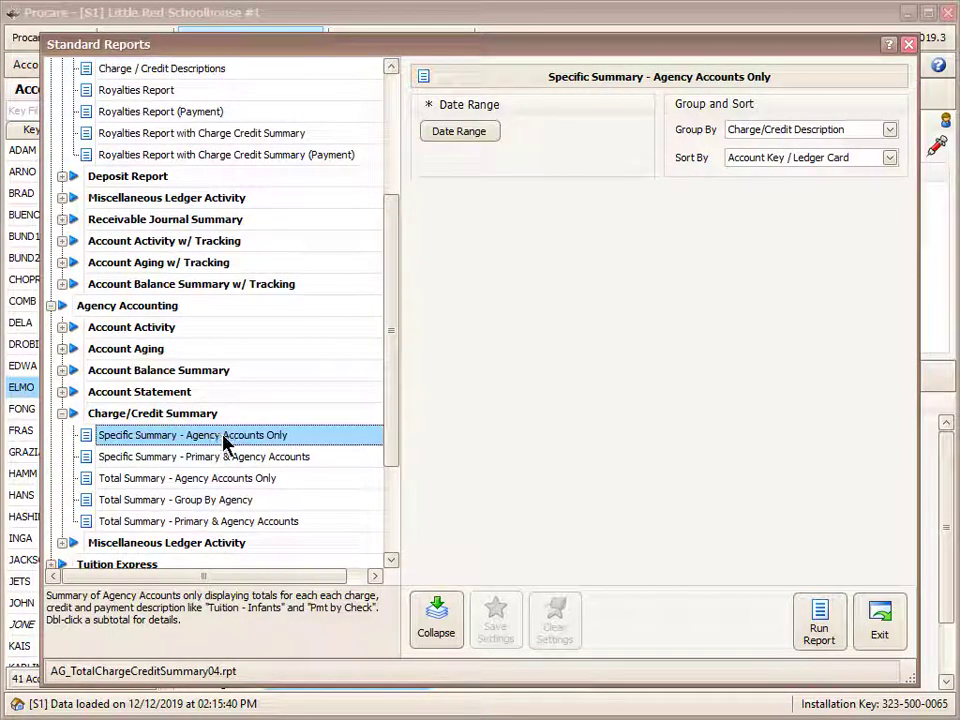
key(Down)
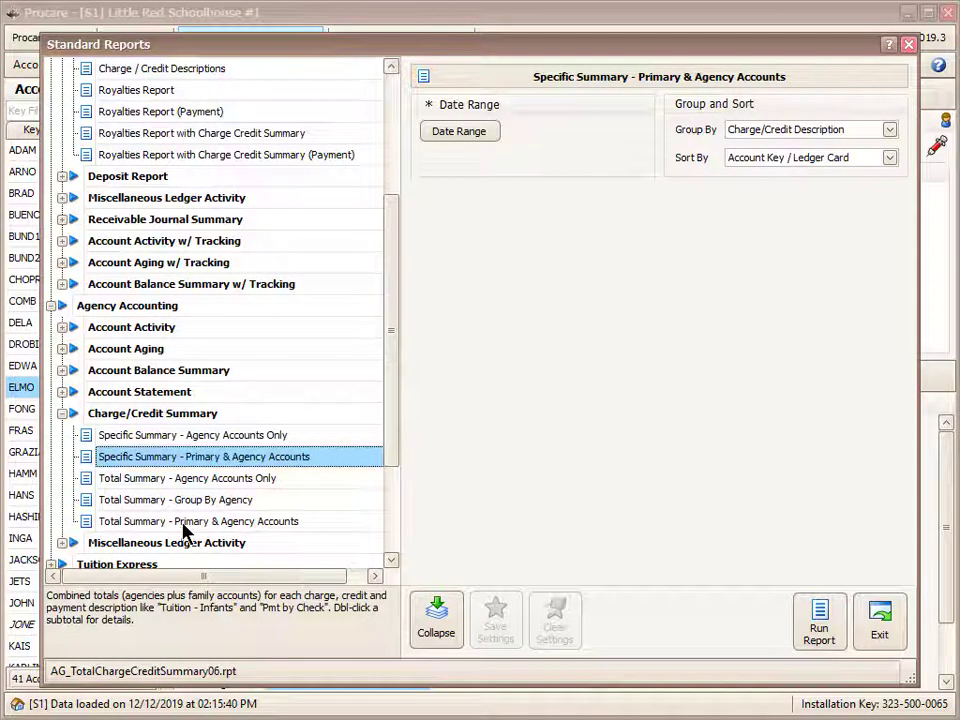
Run the Family Accounting report Specific Summary - Primary Accounts Only with the date range This Year.
drag(394, 407, 388, 300)
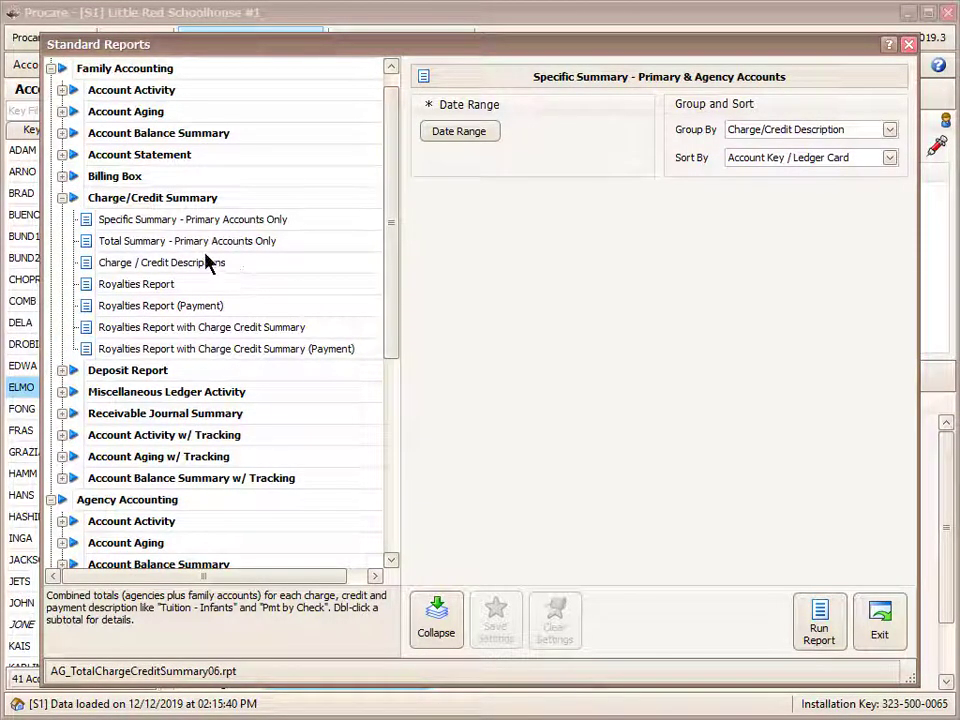
click(189, 220)
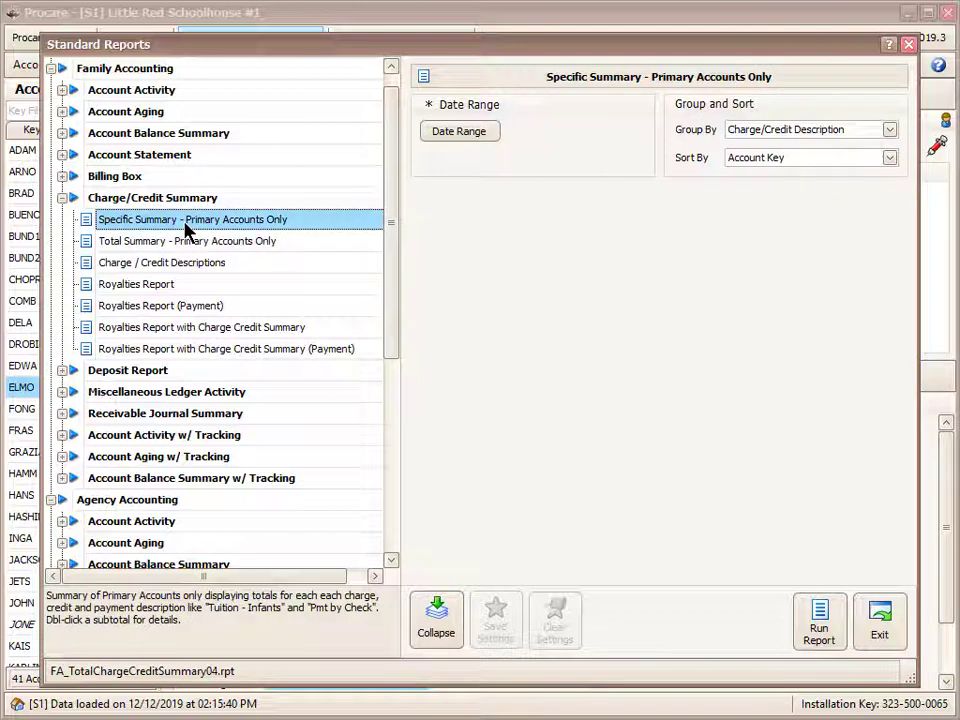
click(484, 136)
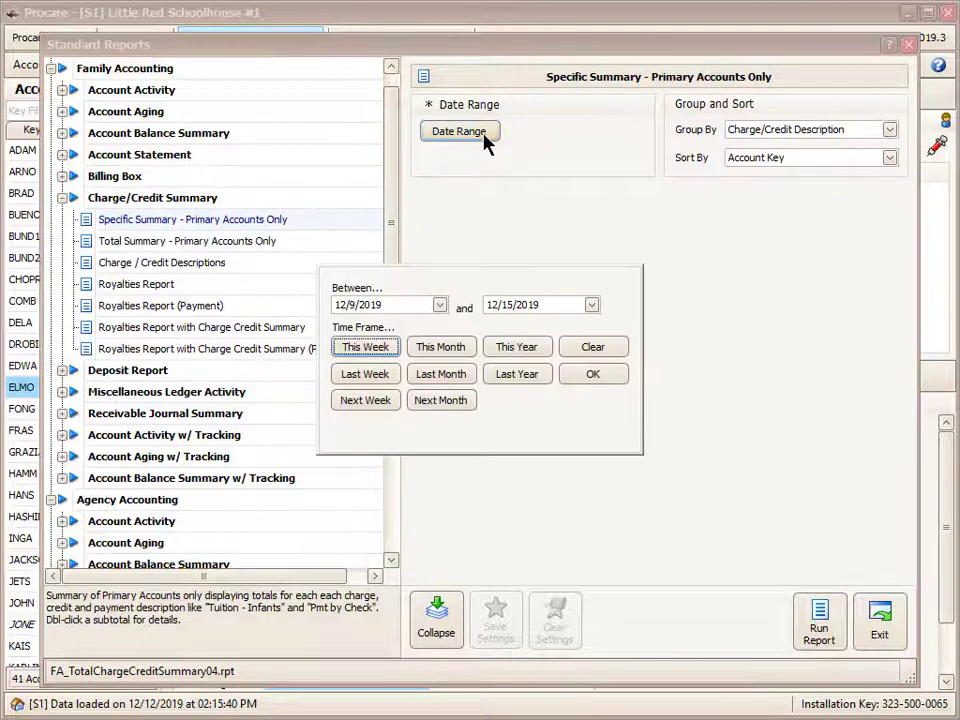
click(512, 347)
click(572, 374)
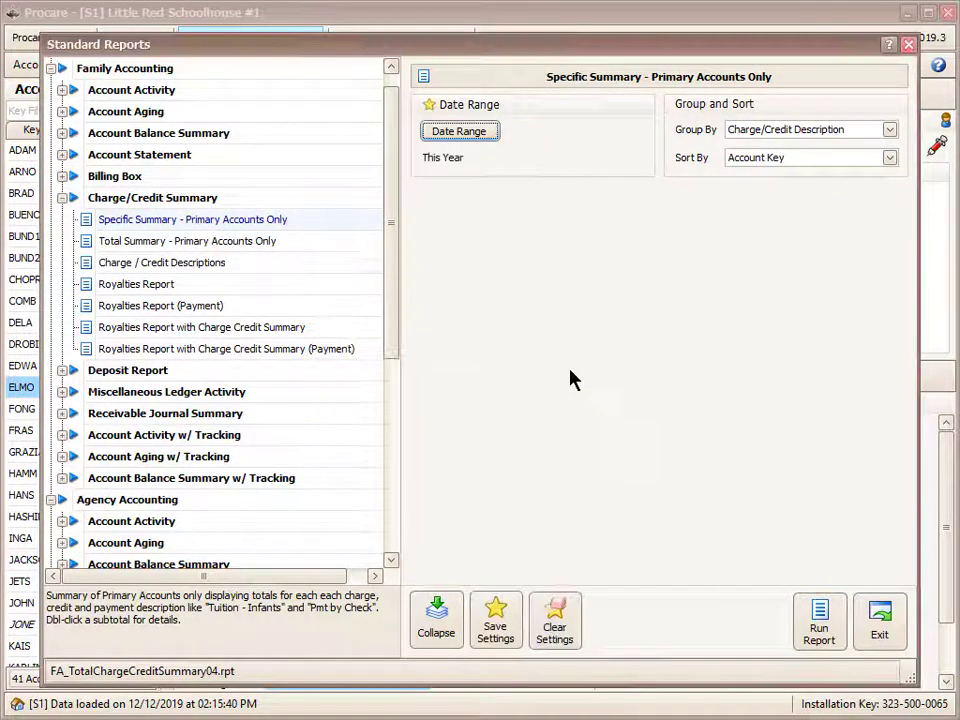
click(818, 625)
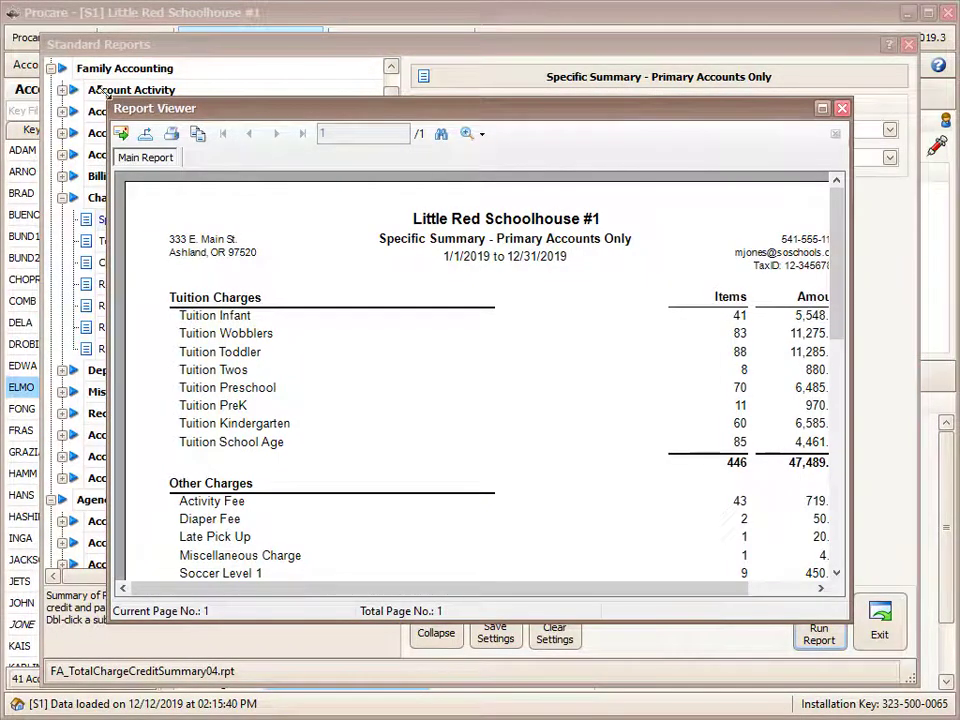
Review the annual summary's charges, credits and payments, including the detail behind the Tuition Wobblers amount, and close the report.
drag(103, 90, 48, 0)
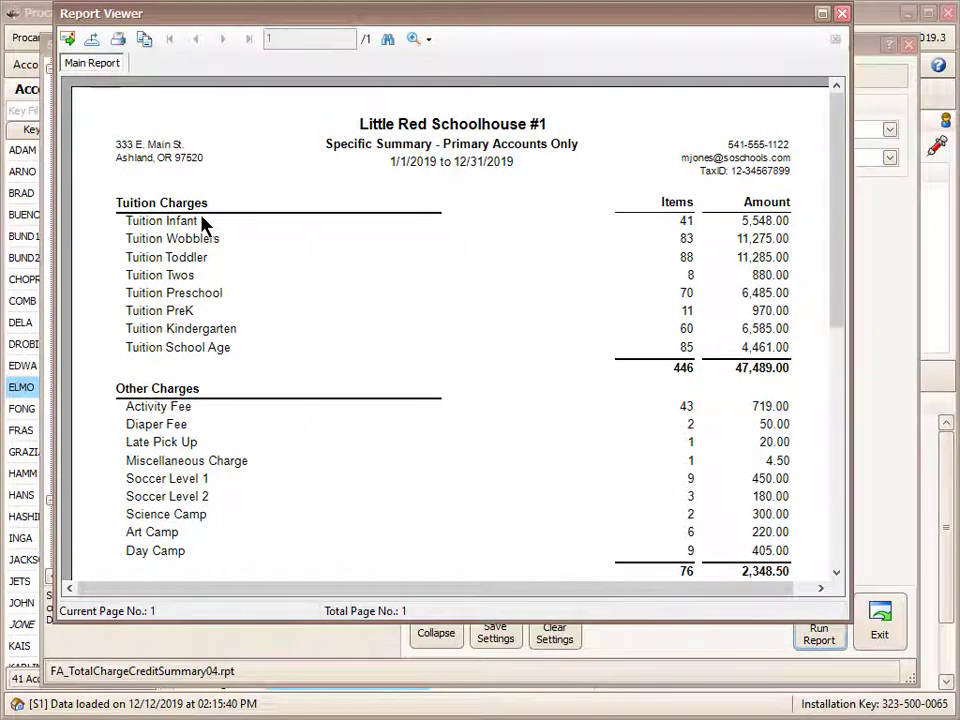
scroll(430, 236, down, 2)
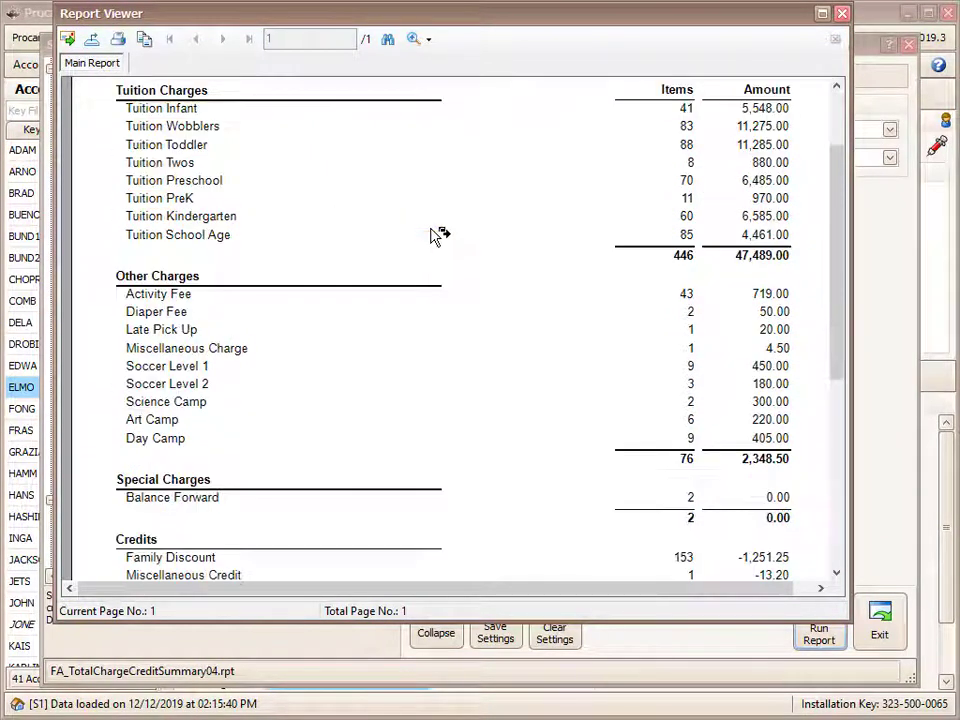
scroll(430, 236, up, 2)
click(757, 246)
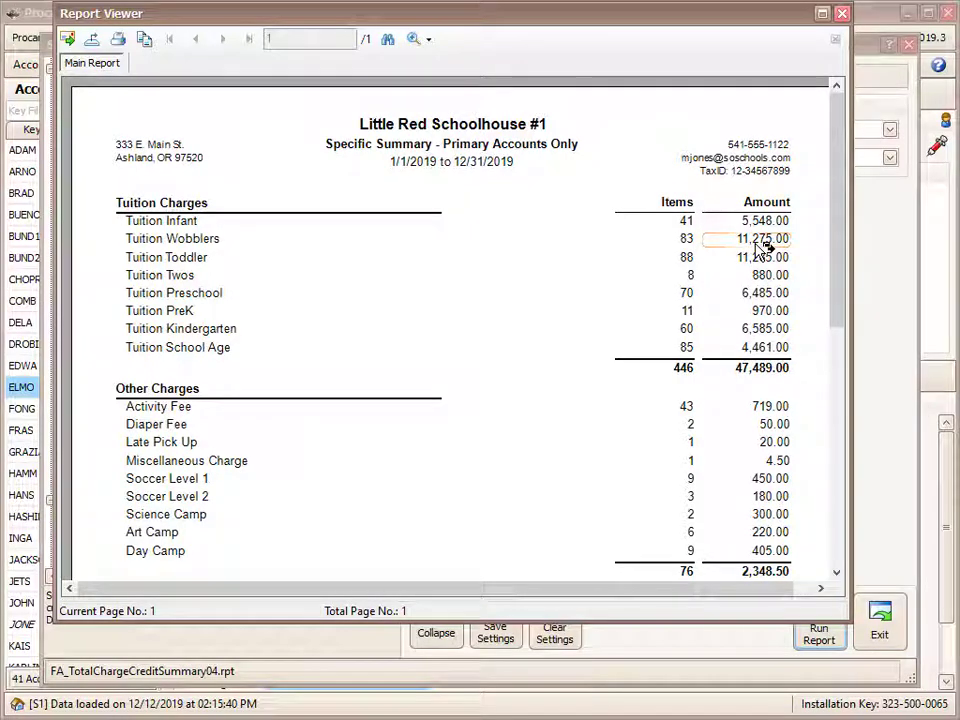
double_click(760, 246)
scroll(534, 317, down, 3)
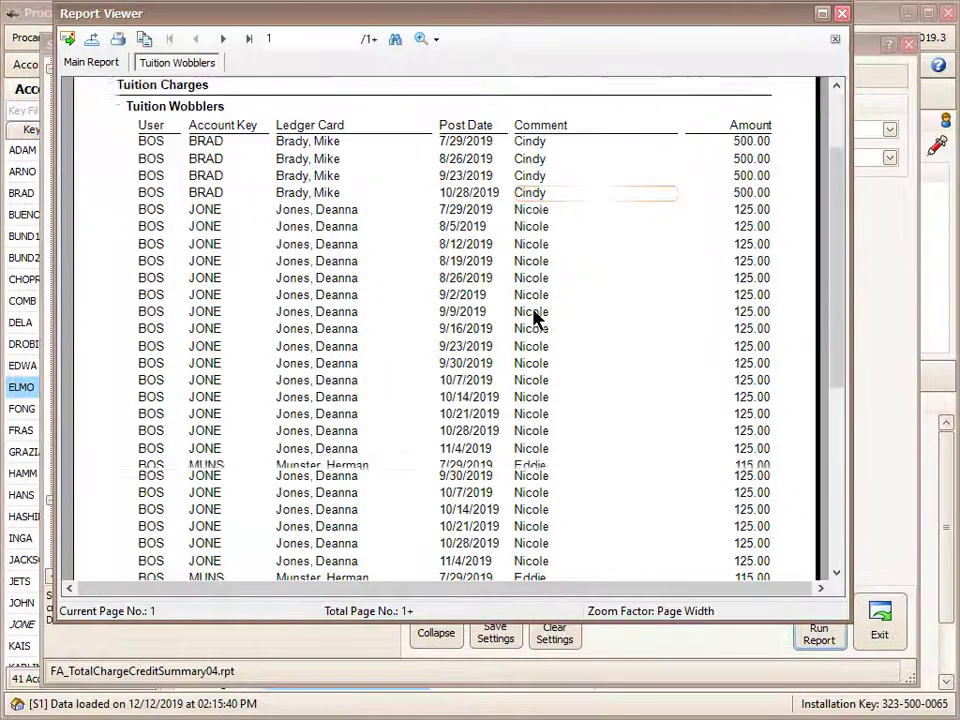
scroll(534, 317, up, 3)
click(834, 74)
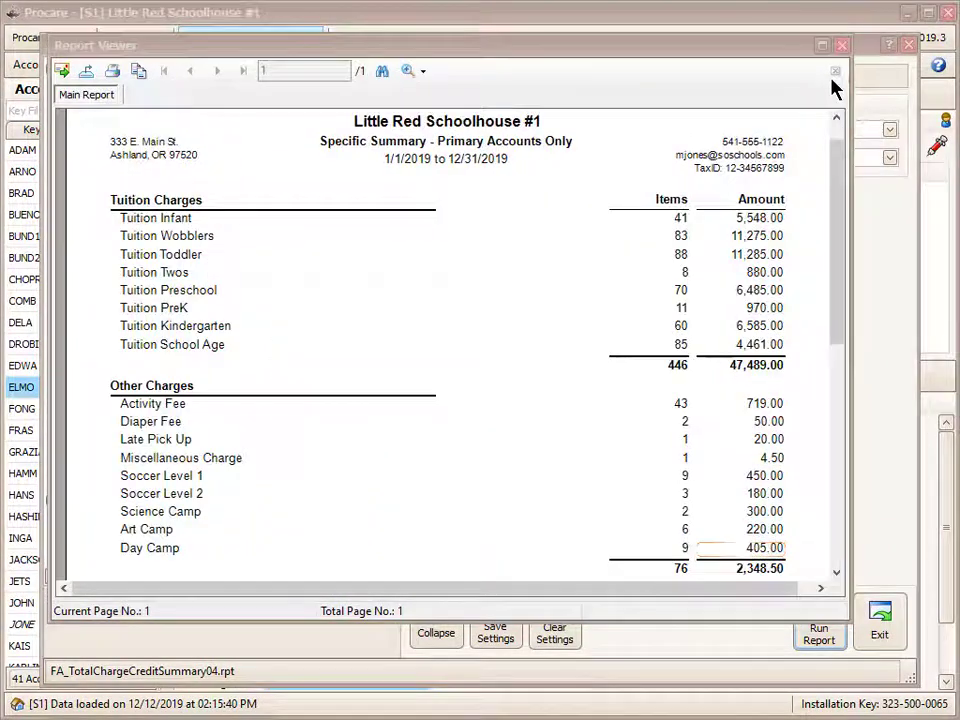
drag(834, 168, 834, 316)
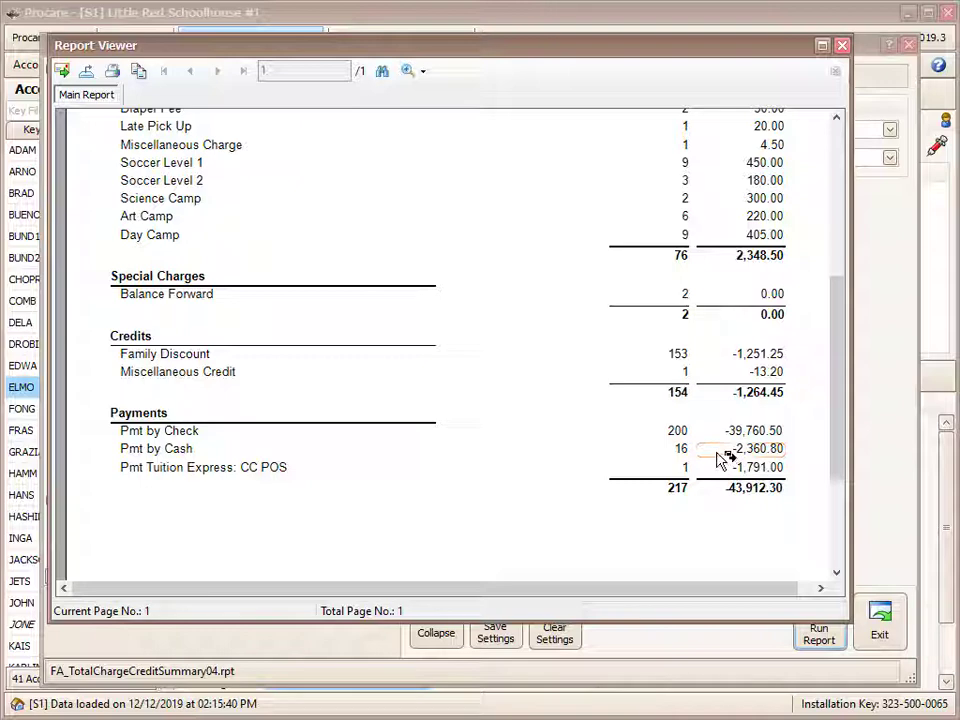
click(838, 48)
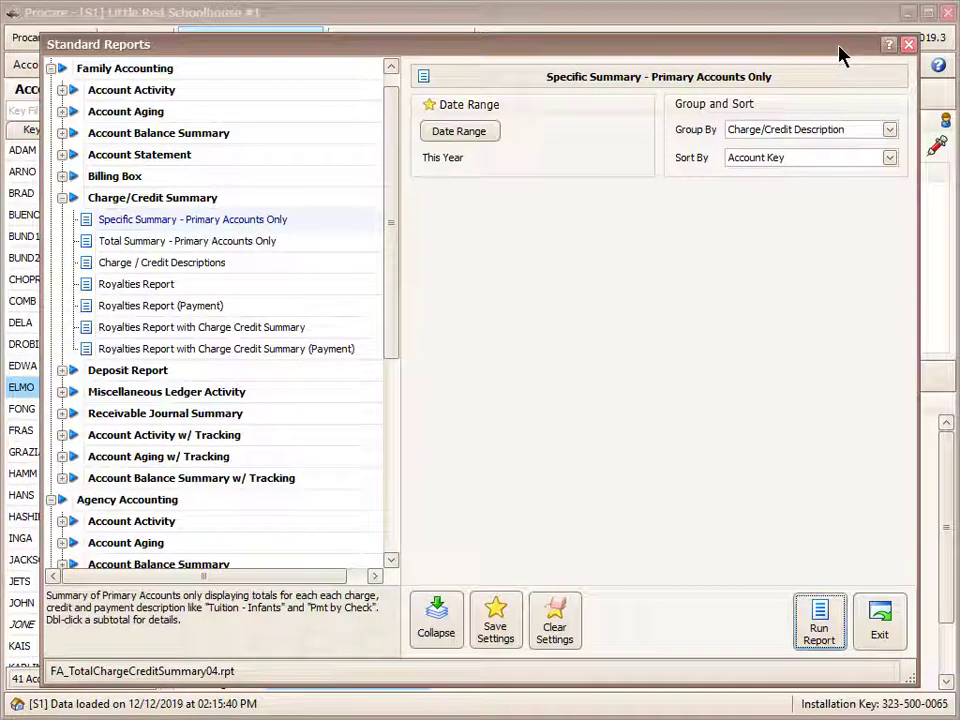
Select the Receivable Journal Summary report in Family Accounting and set its date range to Year 2019.
click(61, 414)
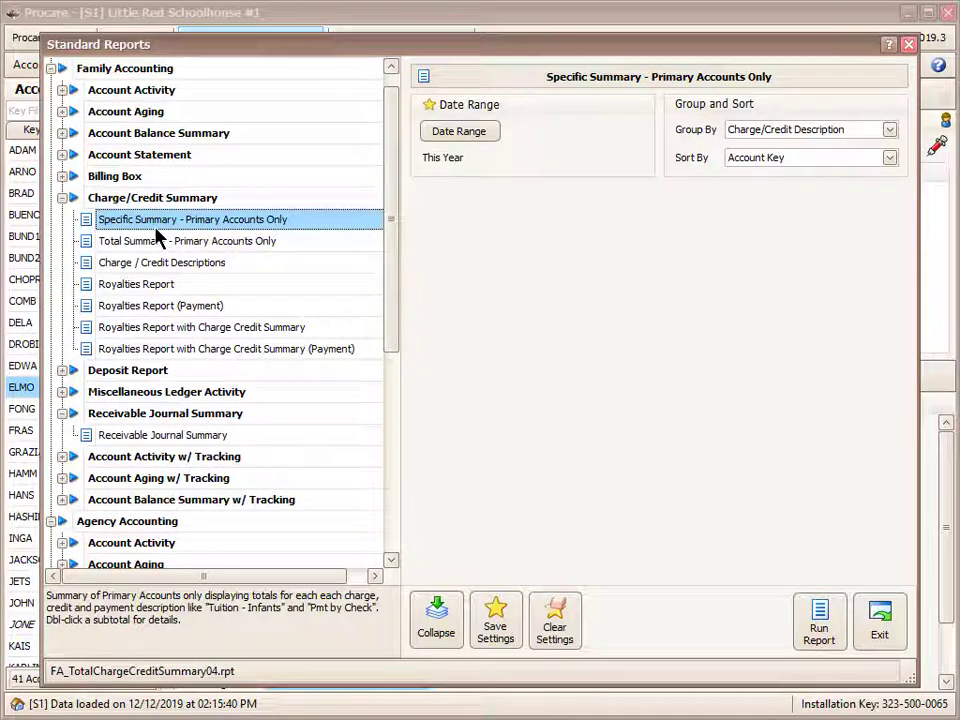
click(162, 436)
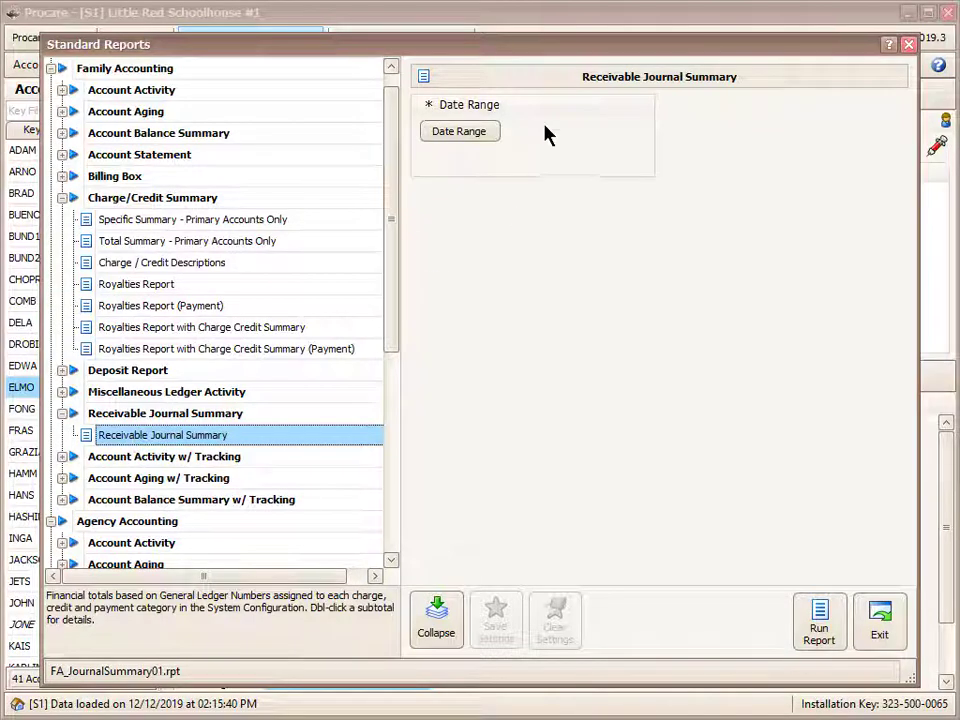
click(477, 137)
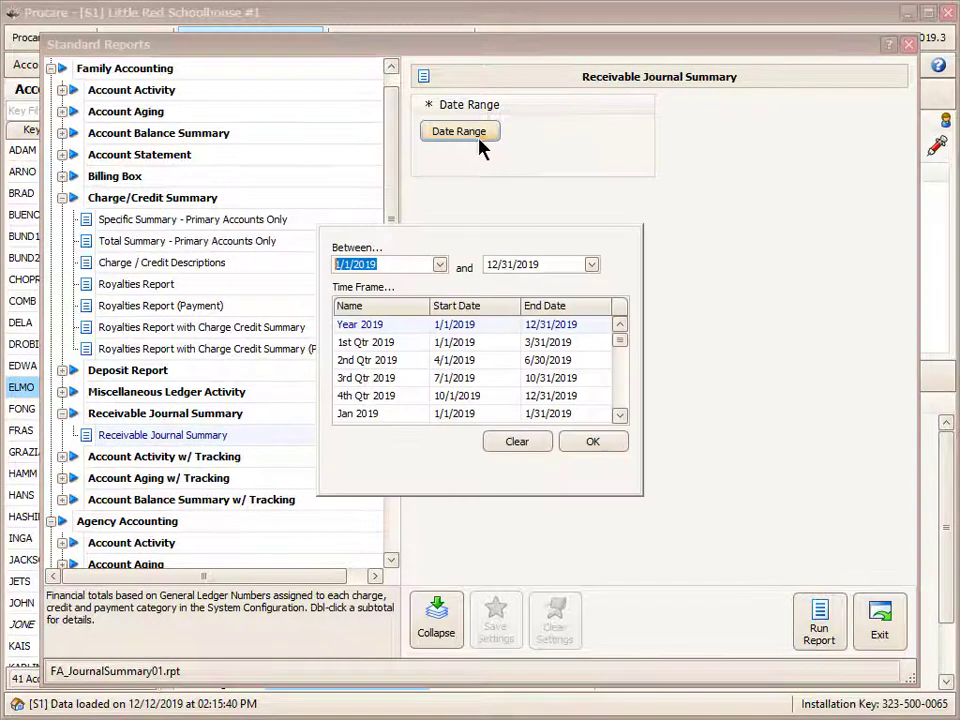
click(405, 324)
click(588, 441)
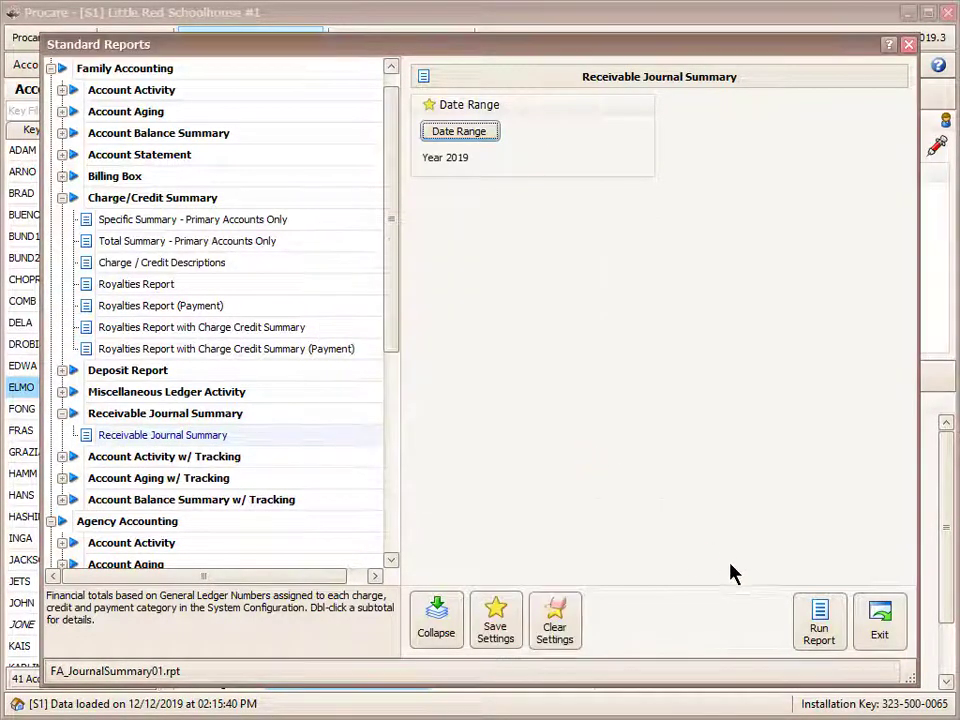
Run the Receivable Journal Summary, review its posted amounts, debits and credits by ledger account, and close the report.
click(808, 626)
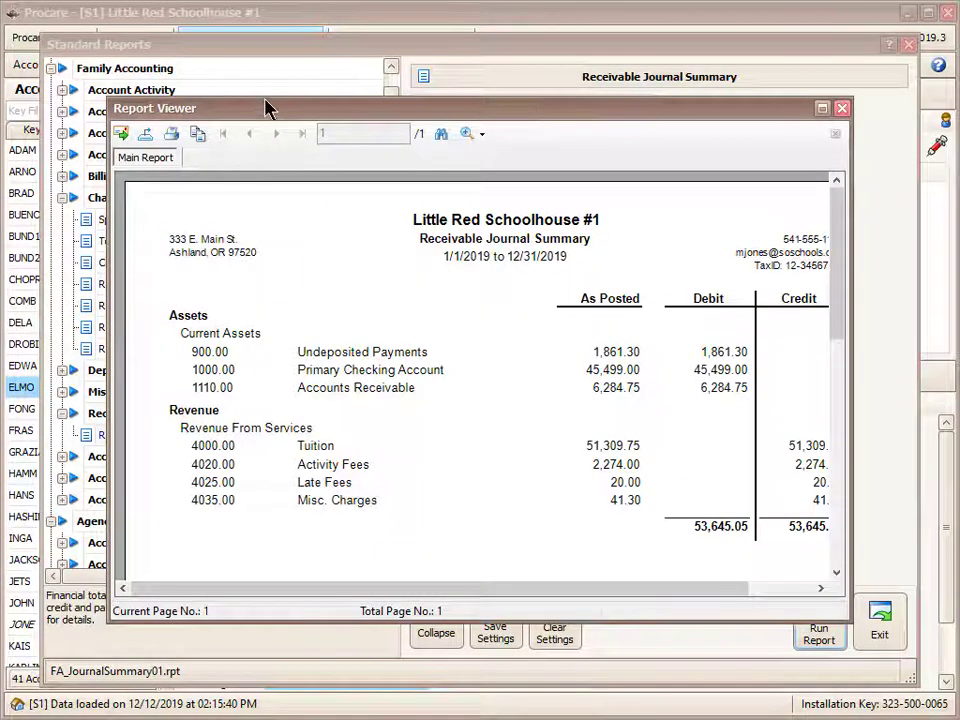
drag(261, 589, 295, 594)
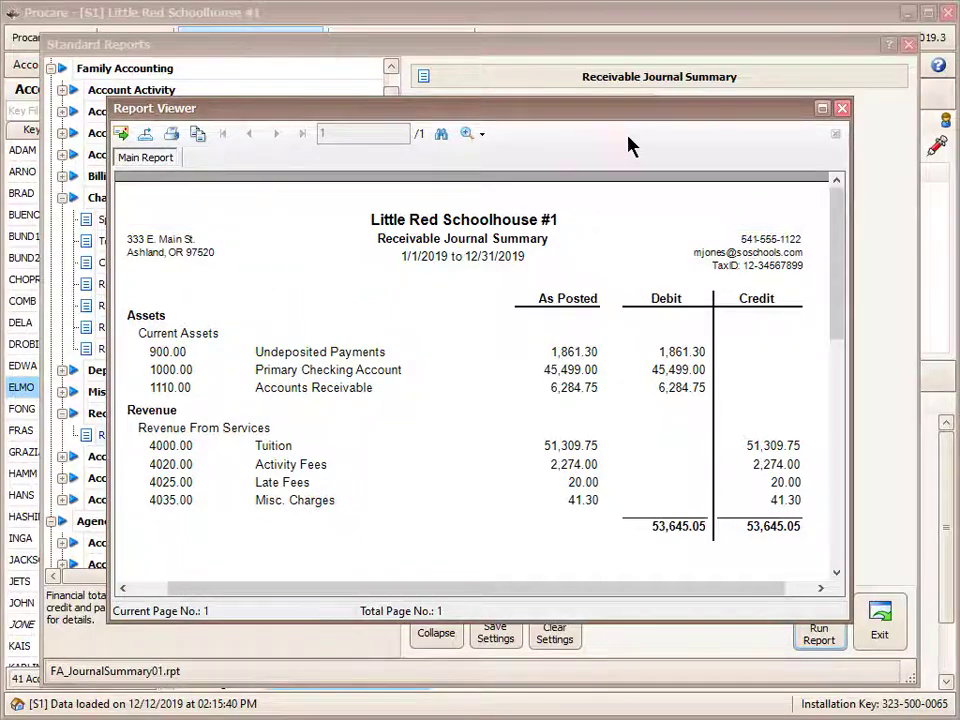
click(843, 109)
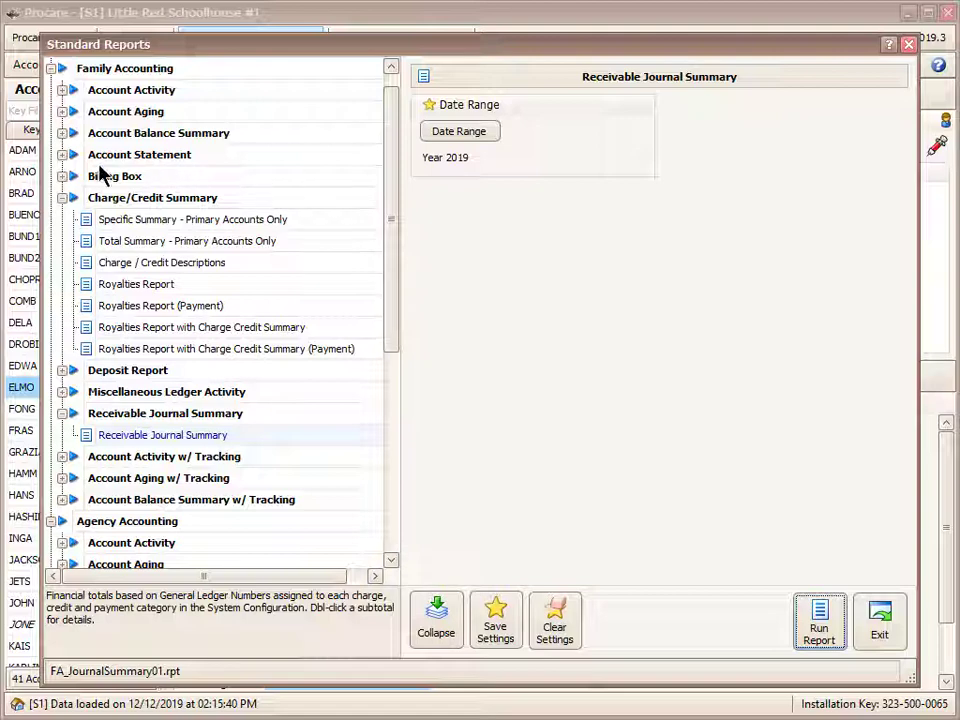
Run the Family Accounting report Standard Customer Statement under Account Statement with the date range This Year.
click(62, 155)
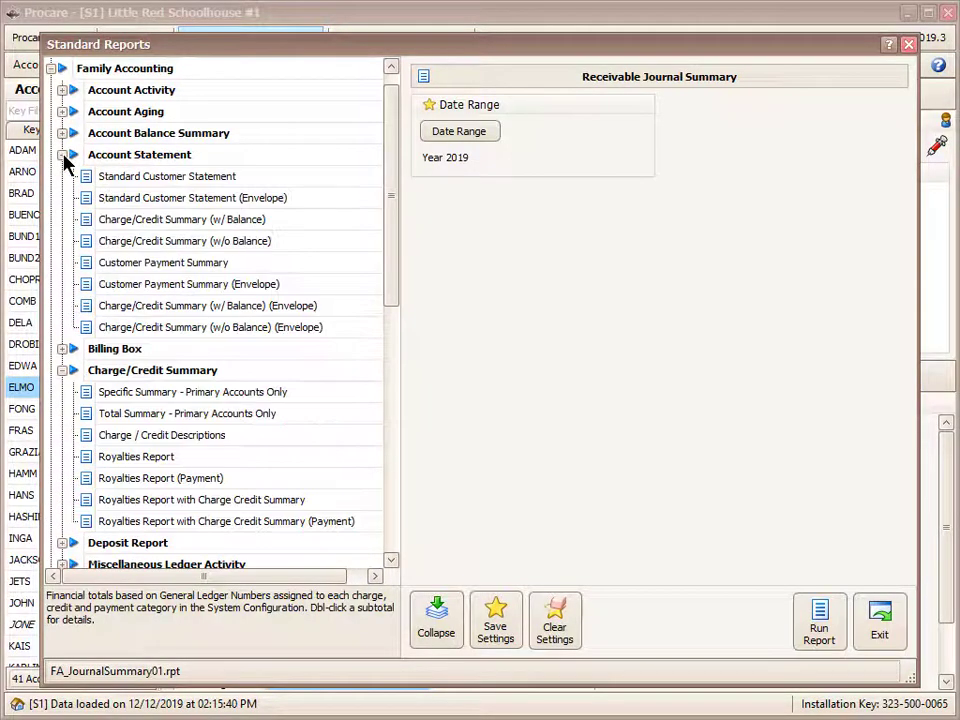
click(180, 177)
click(455, 140)
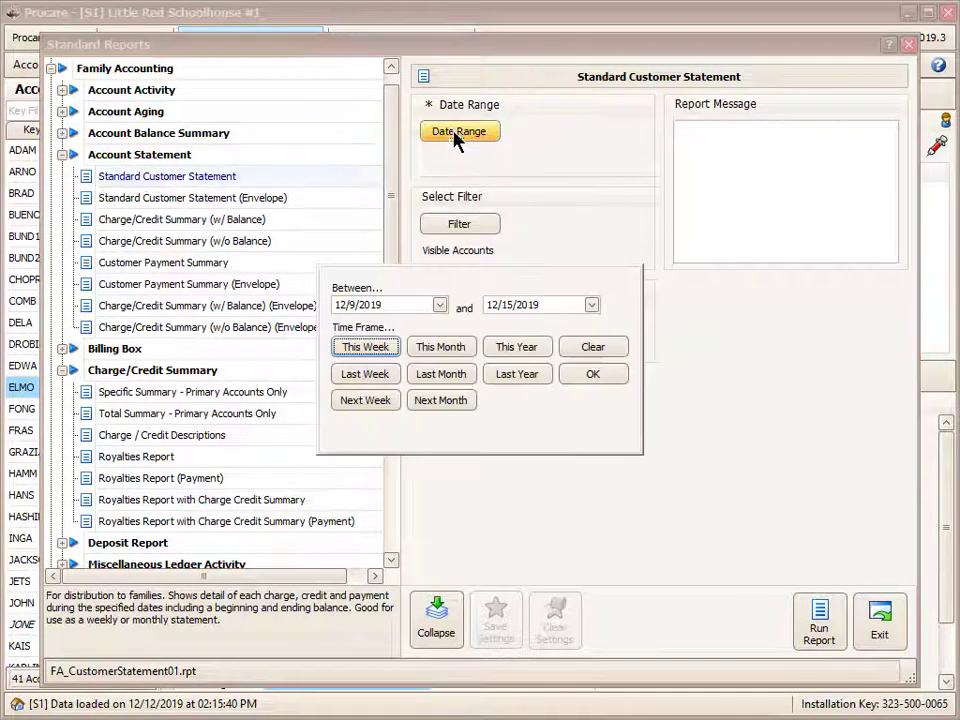
click(528, 352)
click(589, 375)
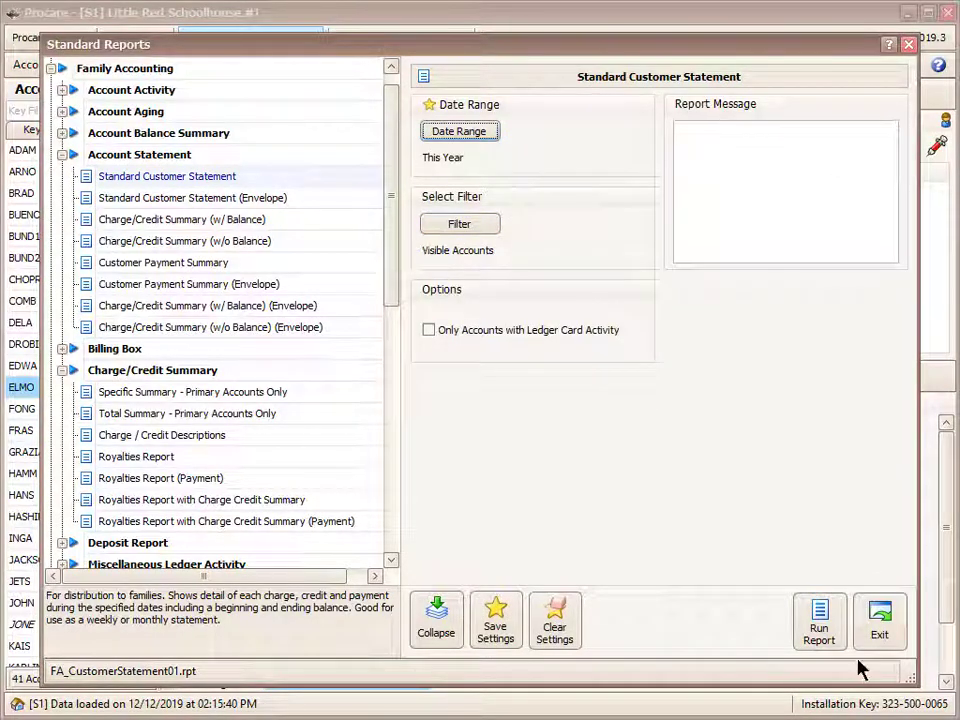
click(822, 628)
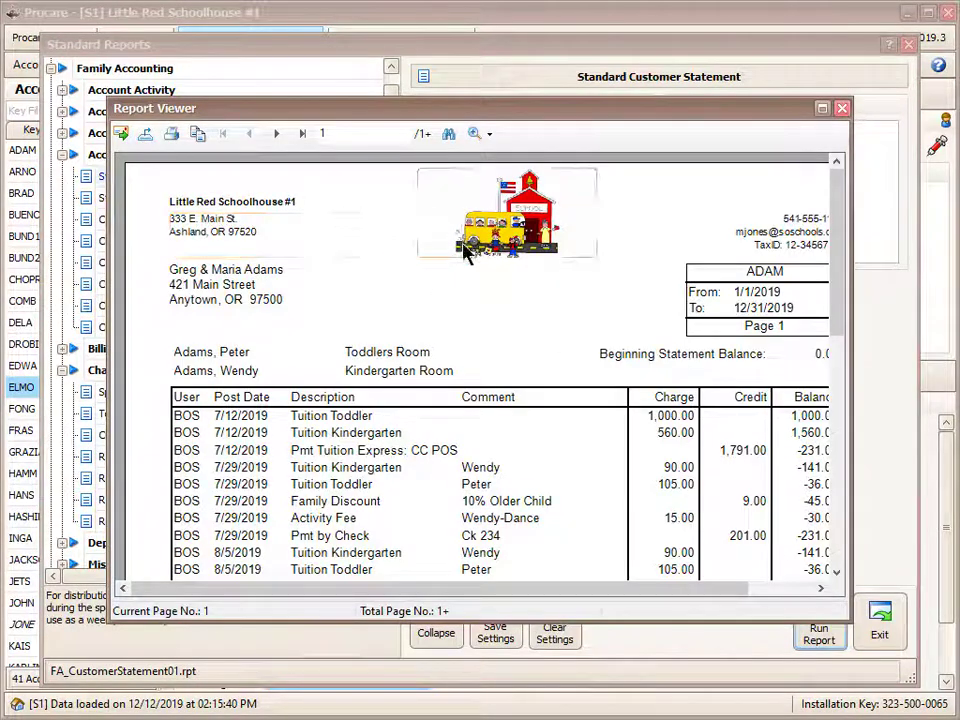
Look through the first family's customer statement and go to the last page of the report.
scroll(460, 260, down, 10)
scroll(430, 255, up, 9)
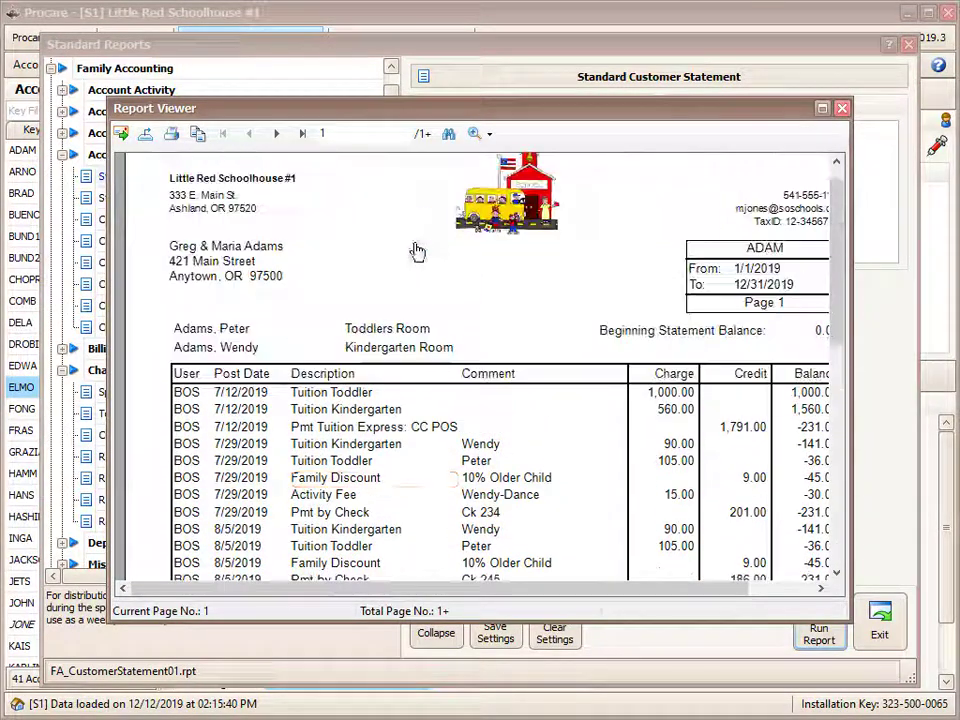
click(301, 134)
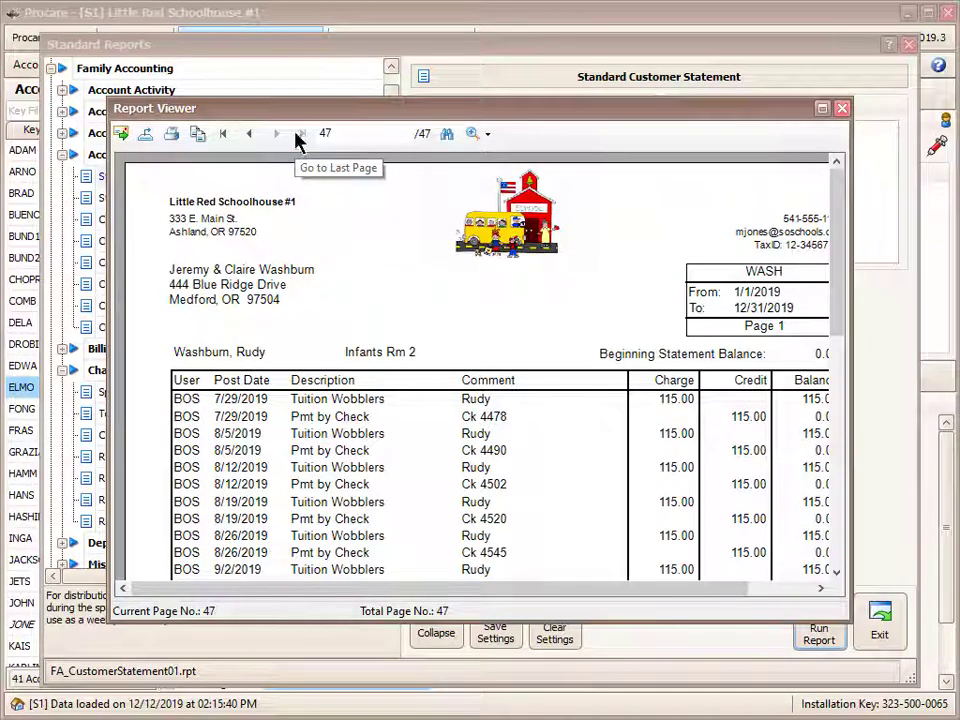
Start exporting the customer statements in PDF format and browse the folder list for a save location.
click(146, 137)
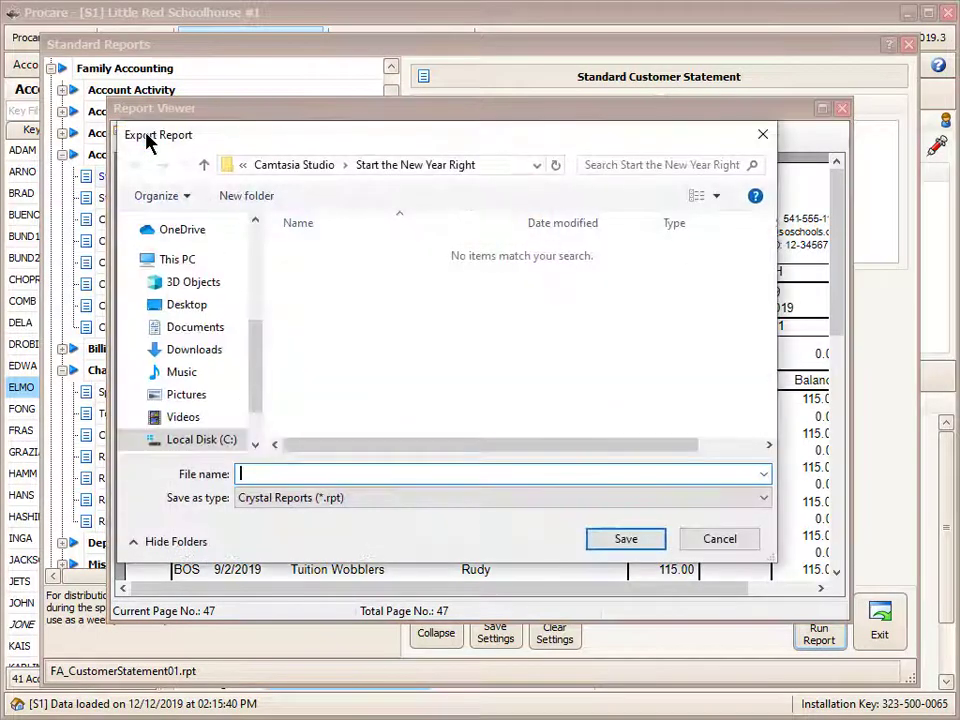
click(261, 501)
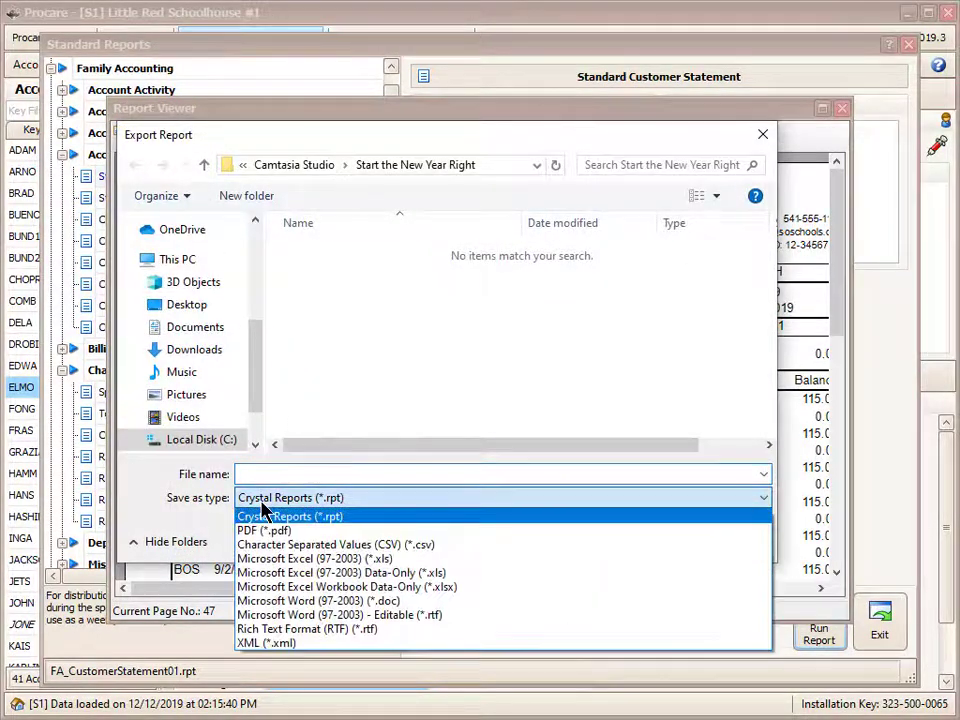
click(273, 533)
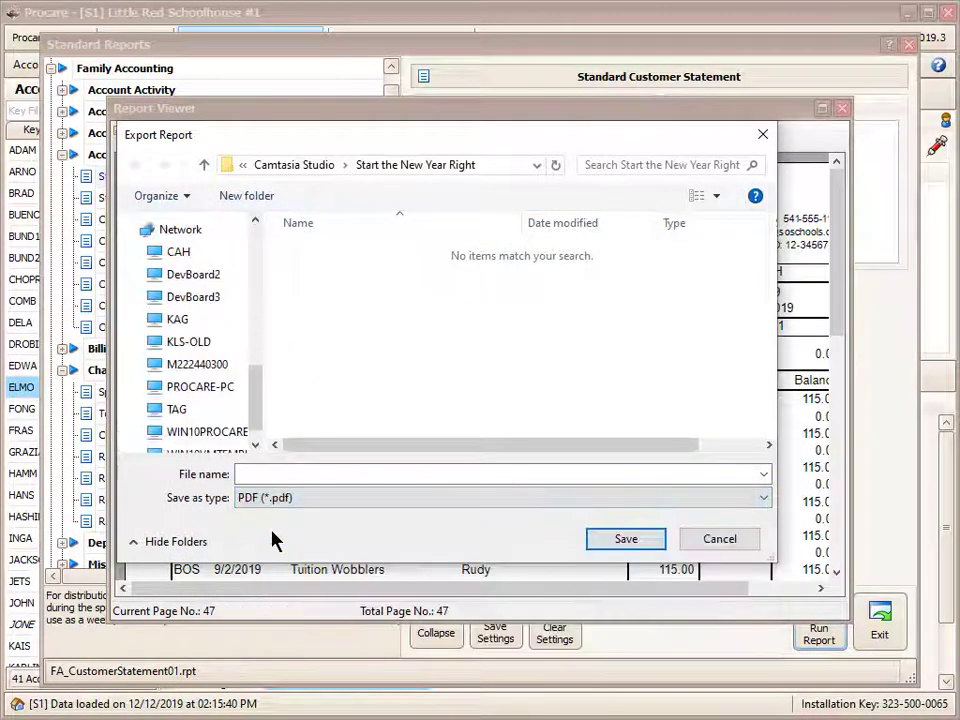
click(743, 506)
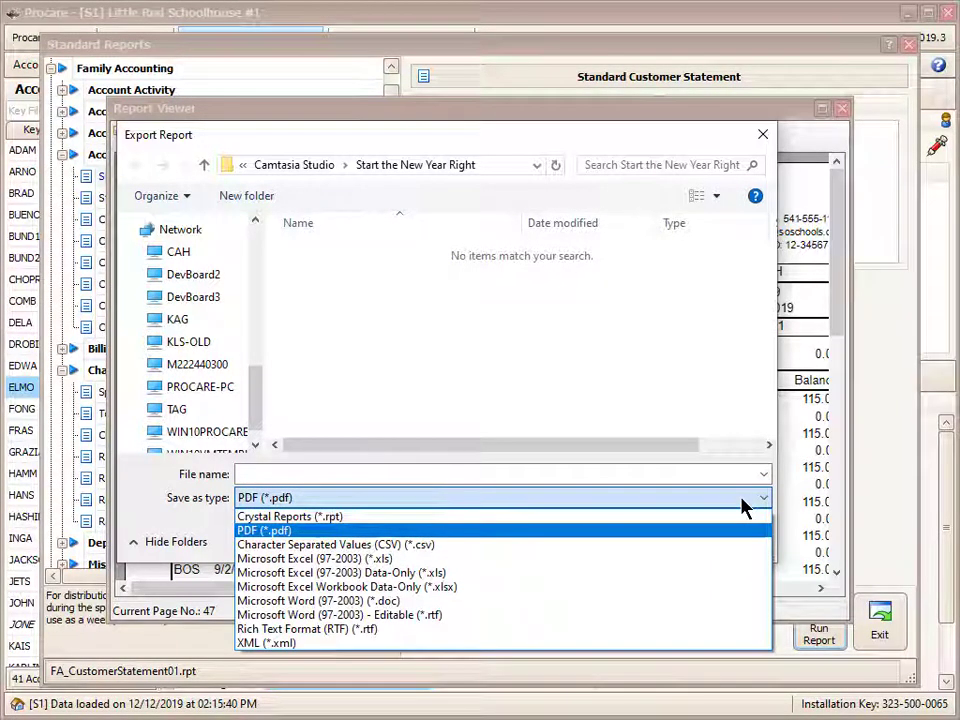
click(743, 506)
click(345, 473)
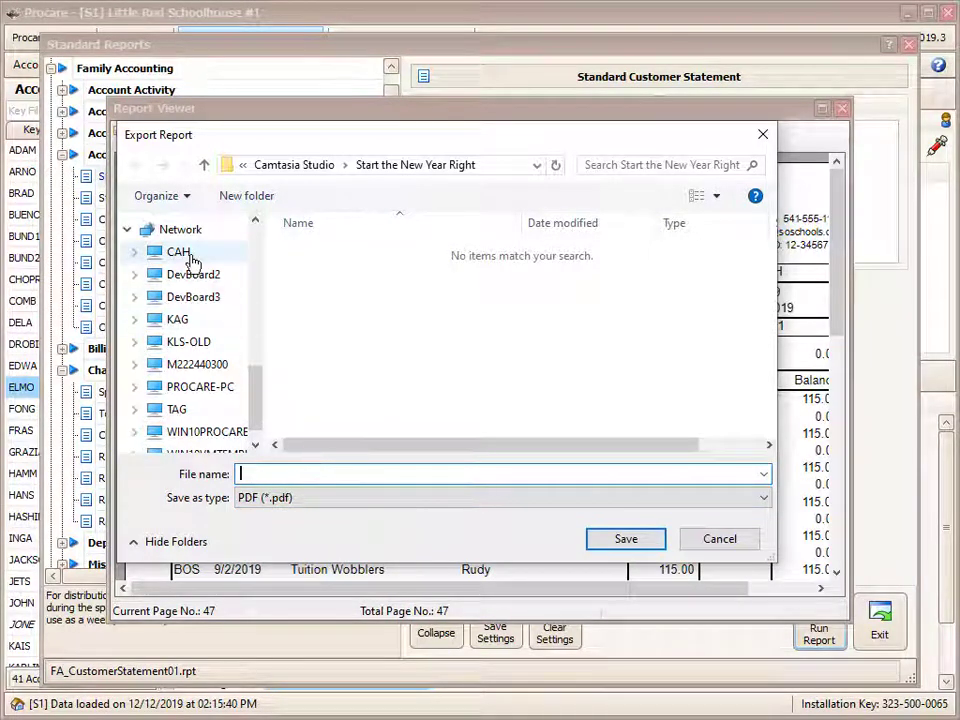
drag(257, 375, 255, 240)
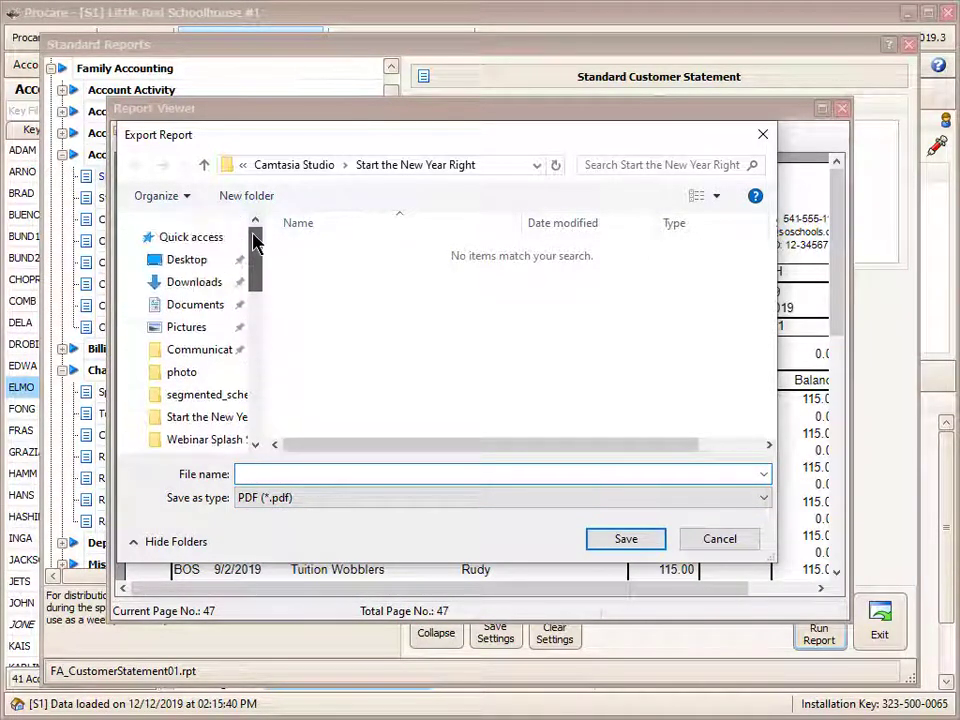